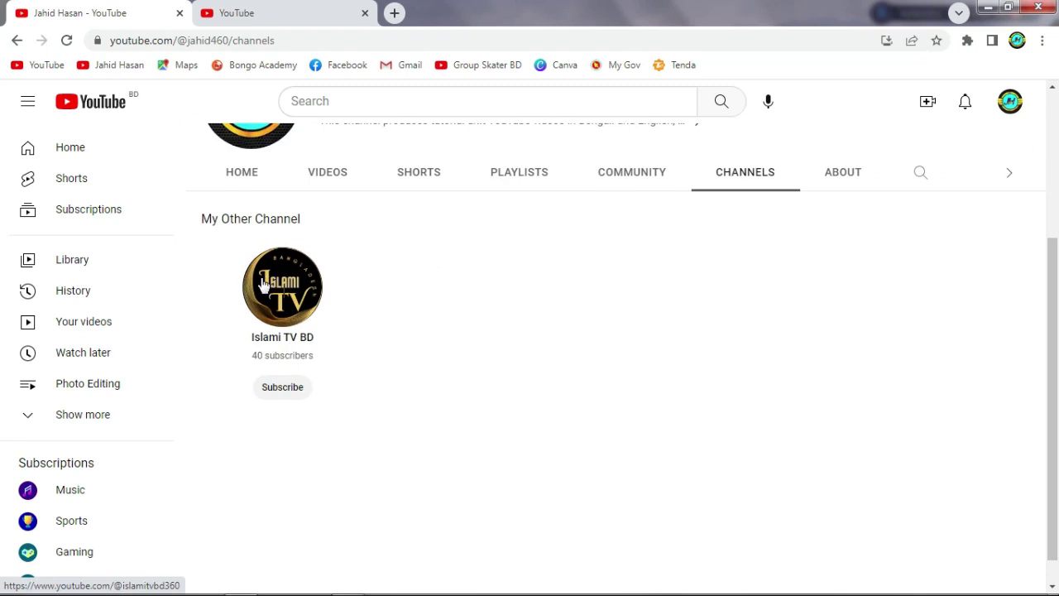
Look through the channel's Playlists and Channels sections to see how a featured channel is displayed.
click(516, 177)
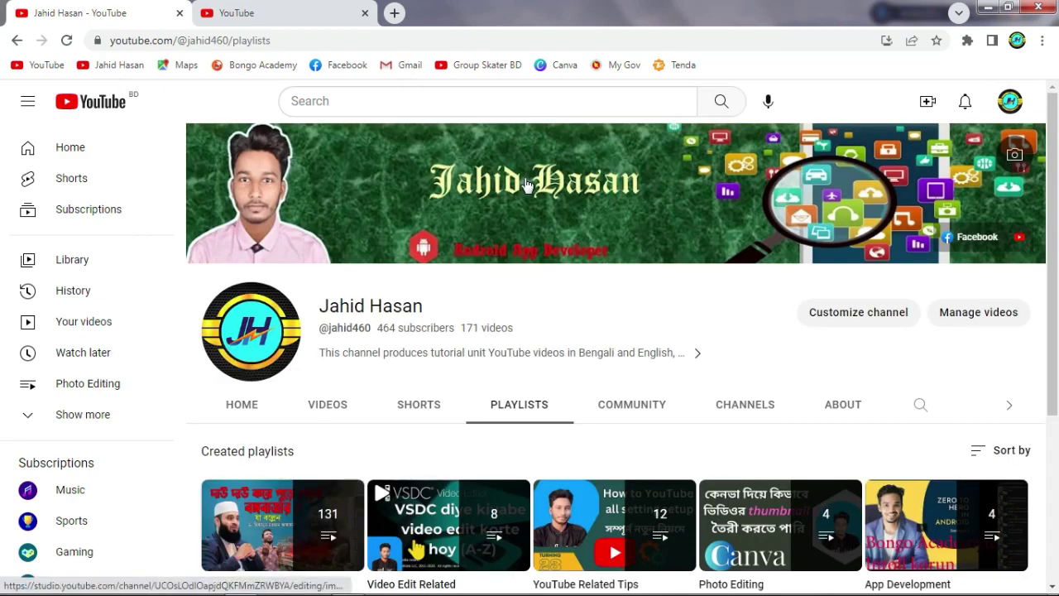
scroll(553, 395, down, 1)
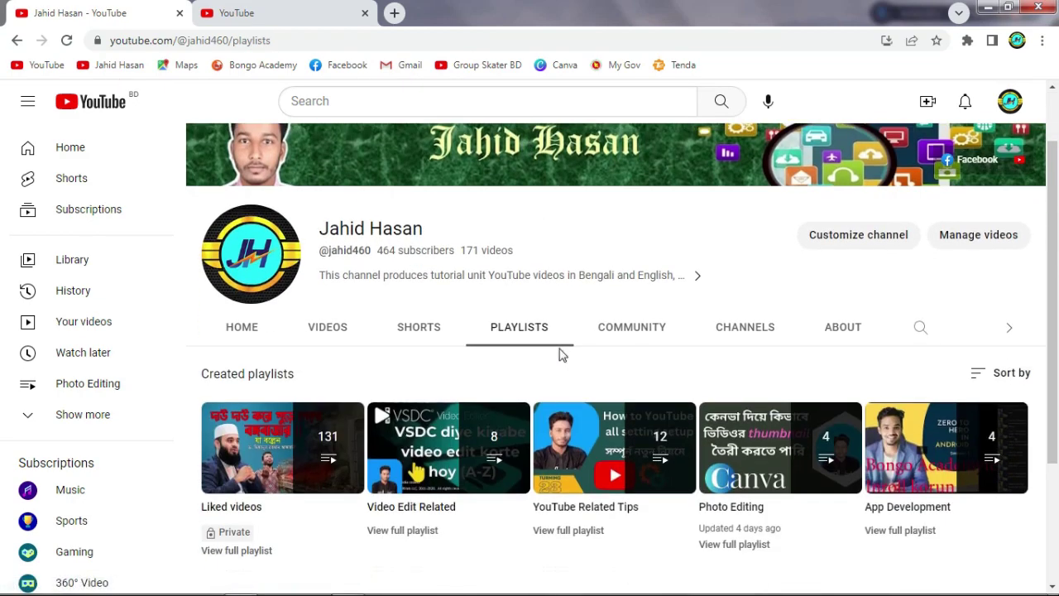
click(749, 331)
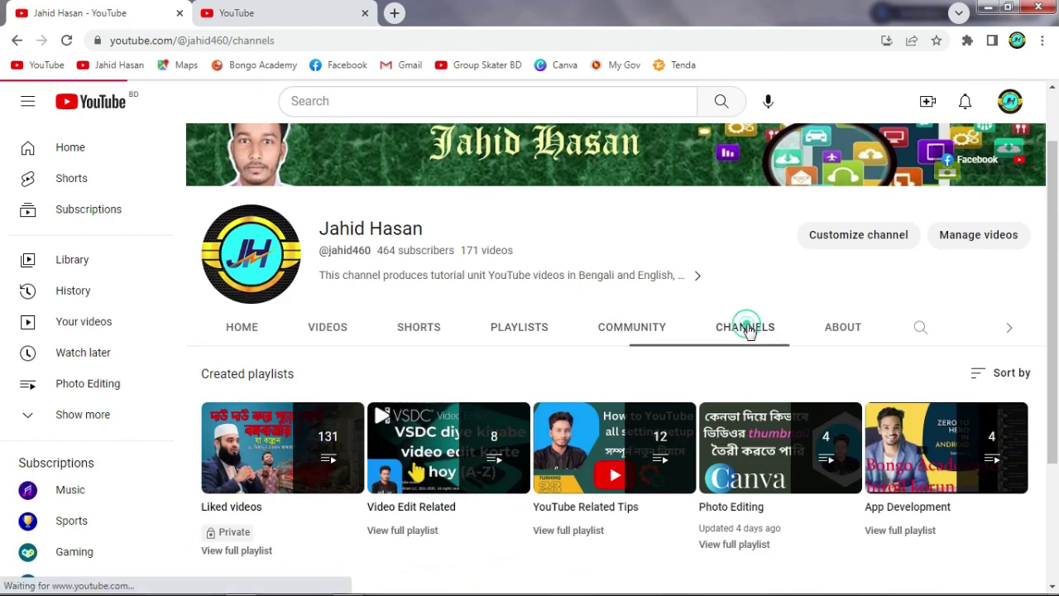
scroll(441, 500, down, 3)
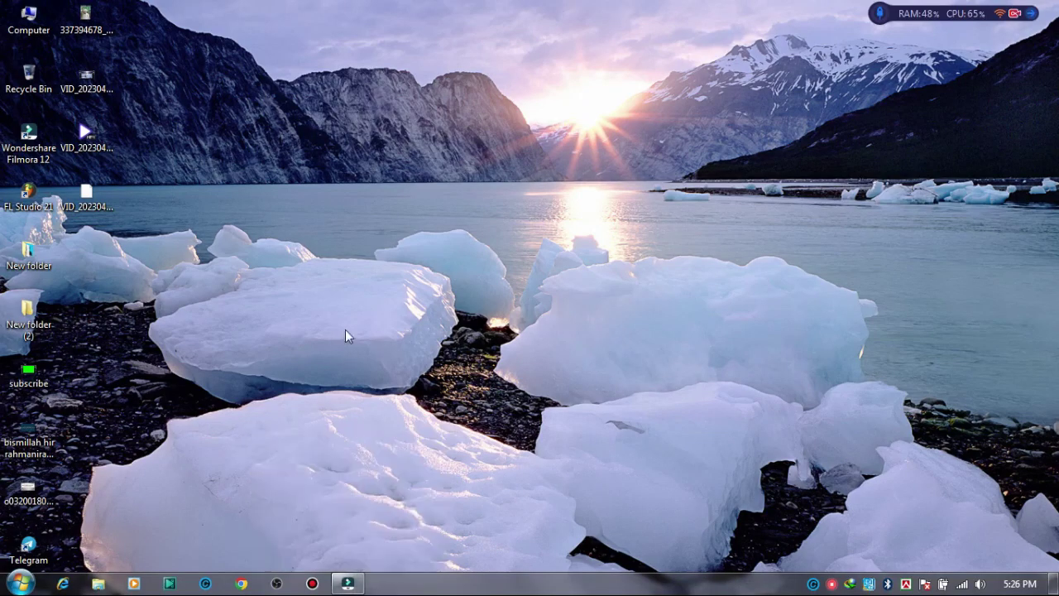
right_click(342, 327)
click(417, 381)
mouse_move(383, 354)
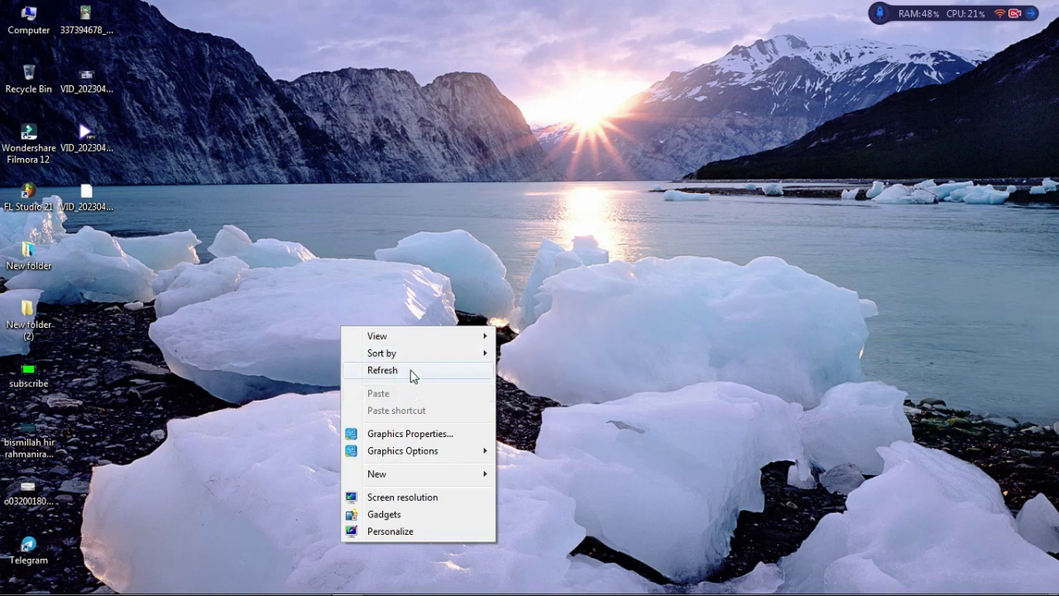
click(409, 372)
mouse_move(361, 590)
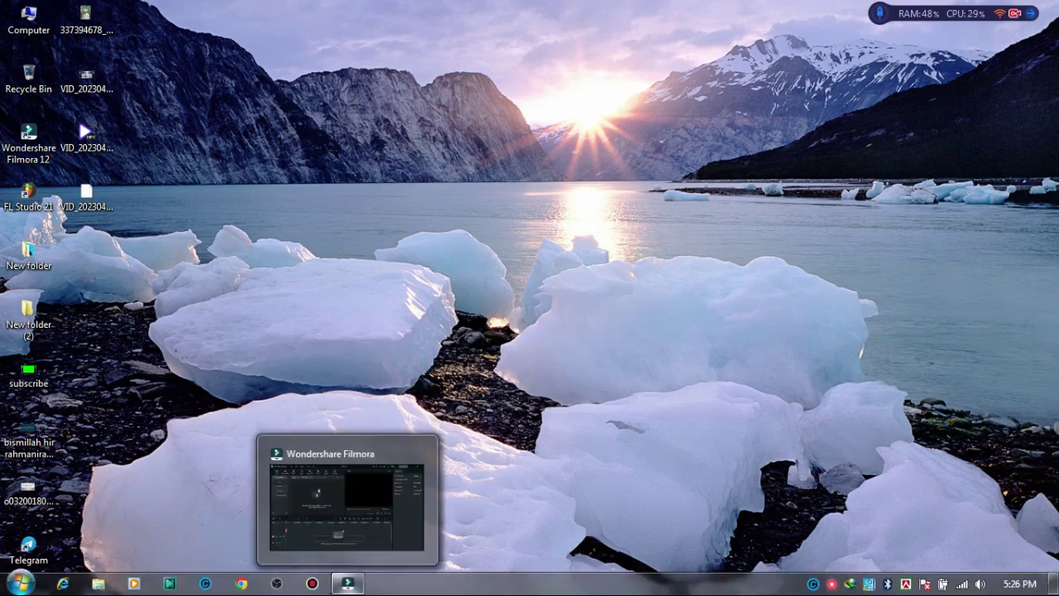
Switch to Chrome, load YouTube and go to the signed-in account's own channel page.
click(241, 584)
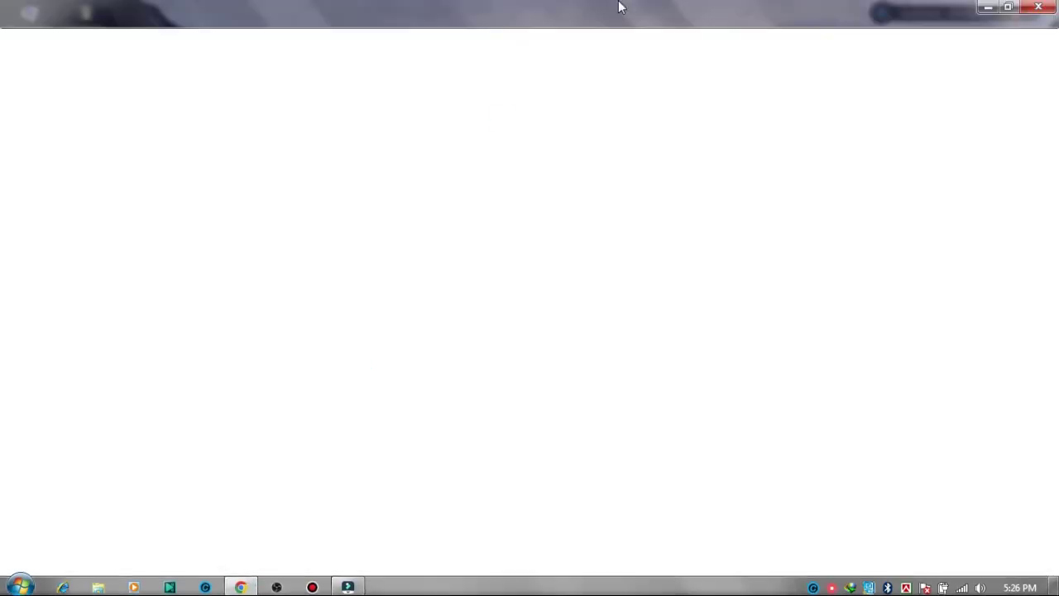
click(1041, 96)
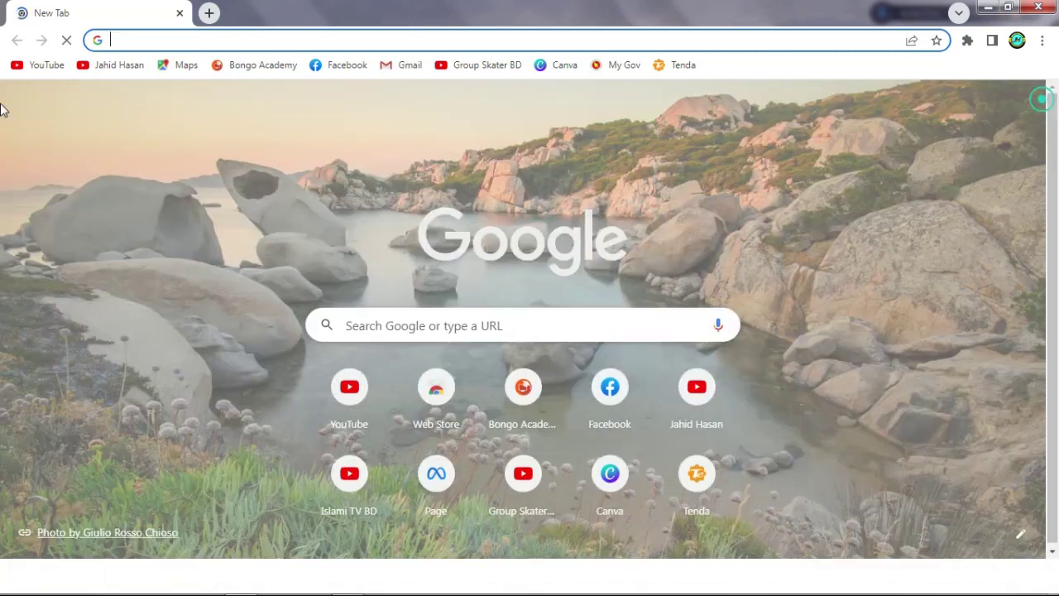
click(45, 68)
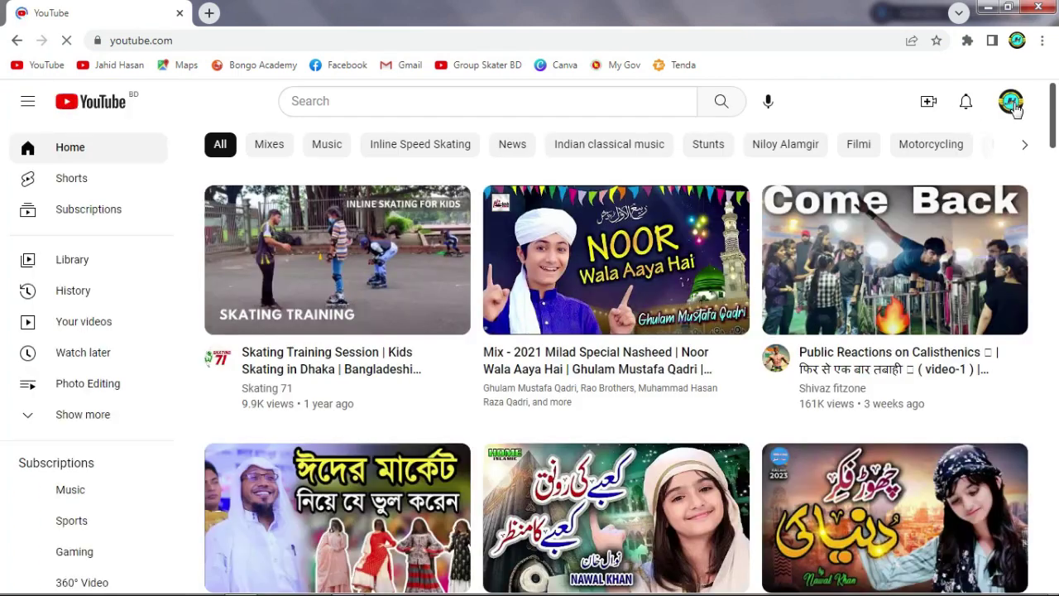
click(1011, 102)
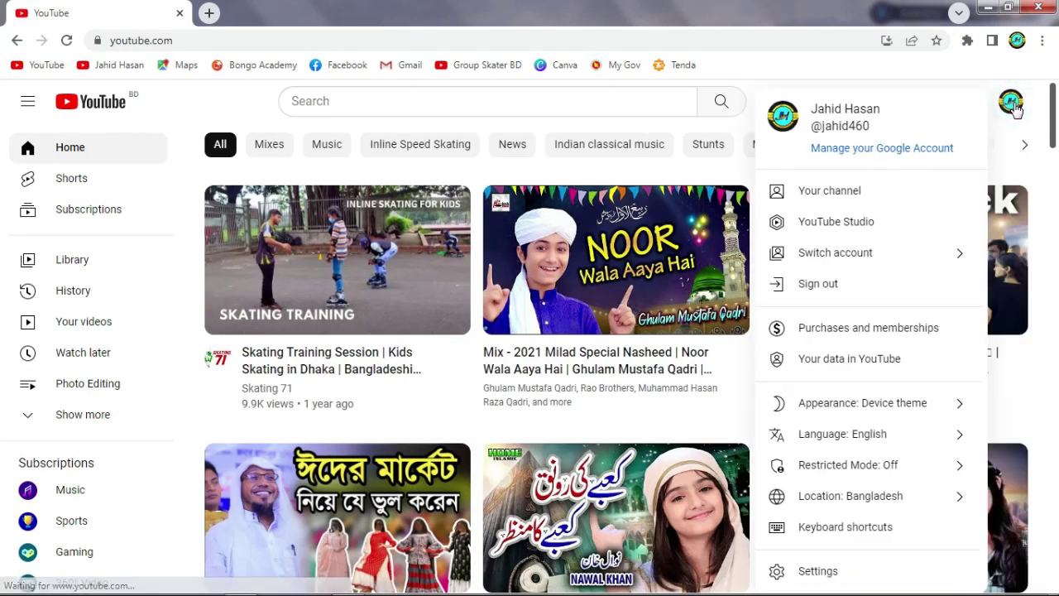
click(842, 203)
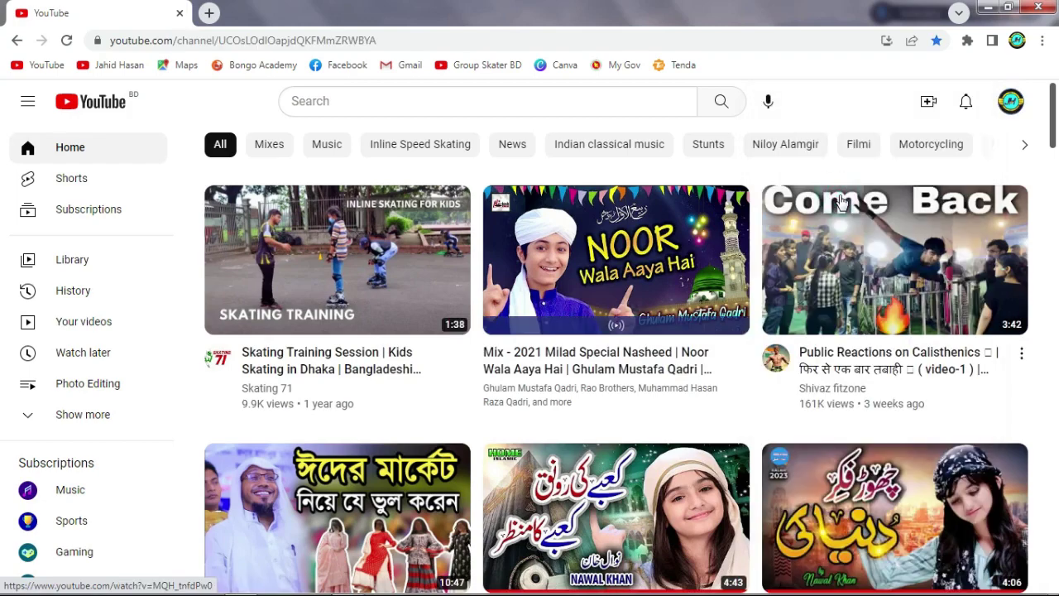
Pause the channel trailer and check the channel's Channels section for featured channels.
scroll(300, 505, down, 2)
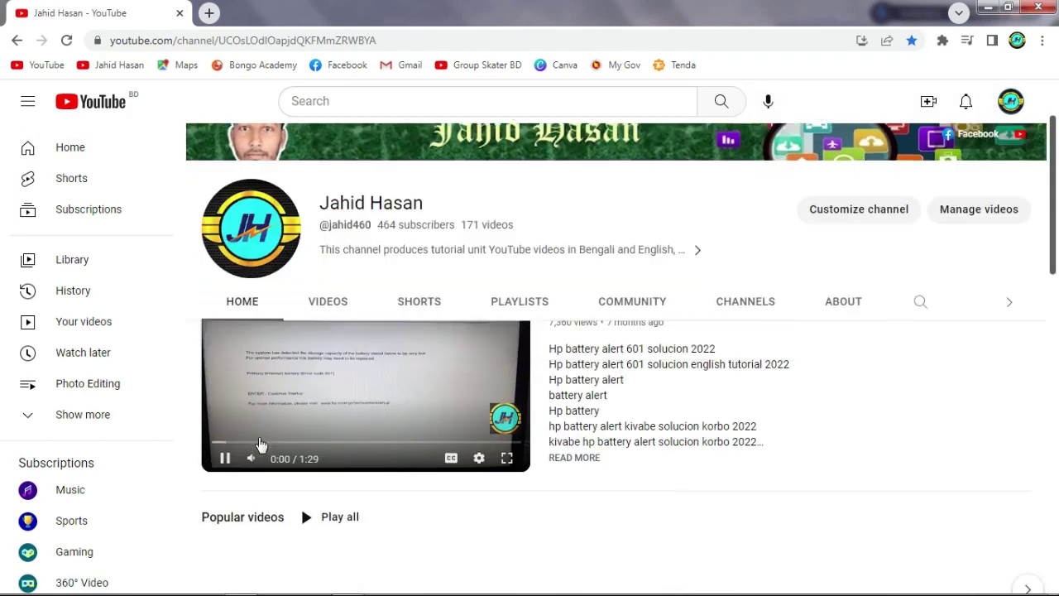
click(225, 457)
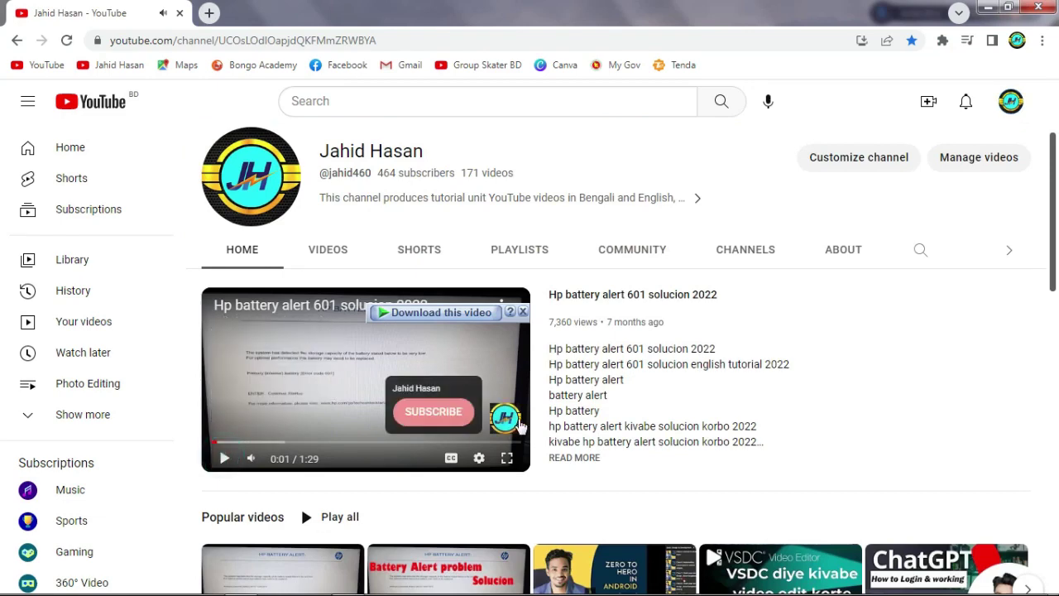
scroll(534, 422, up, 2)
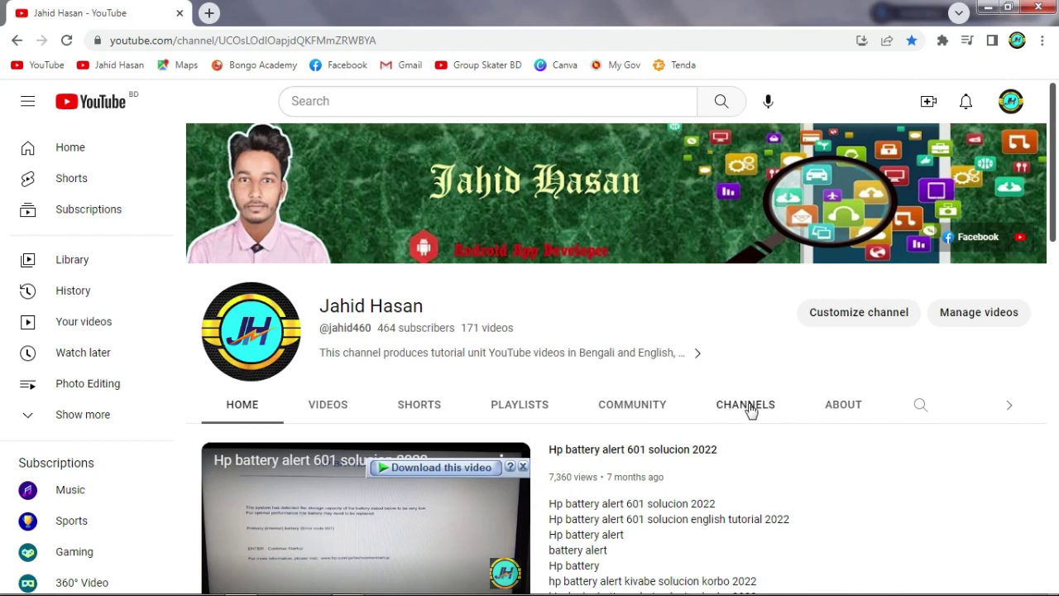
scroll(751, 411, down, 1)
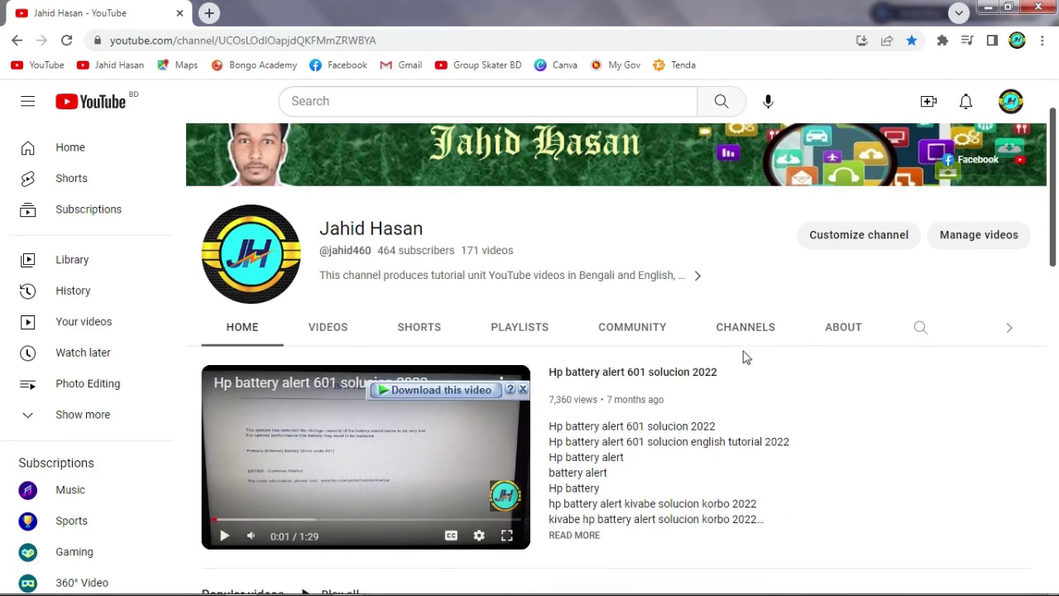
click(749, 323)
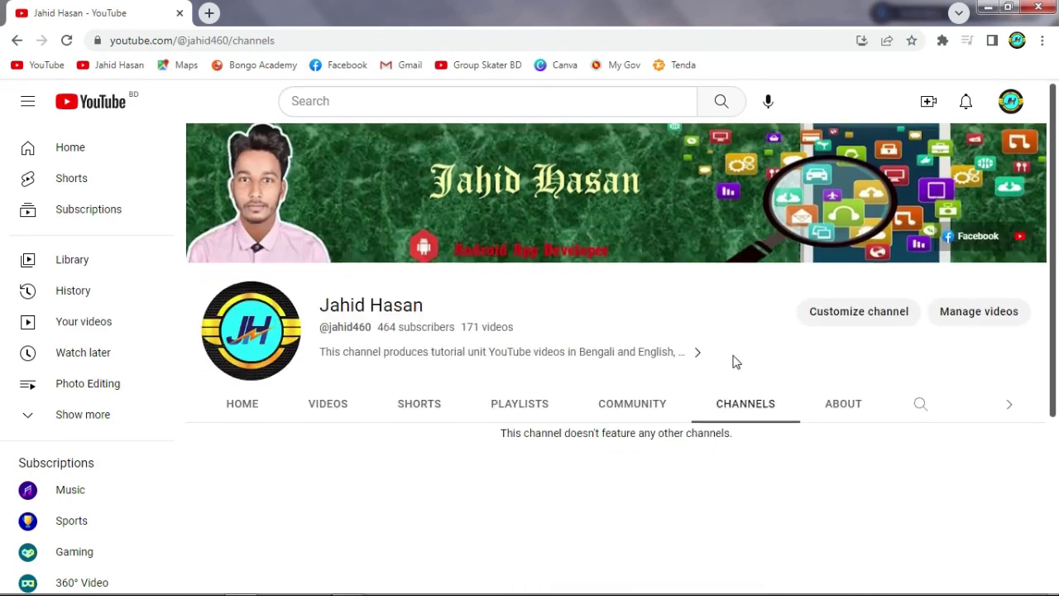
scroll(712, 373, down, 2)
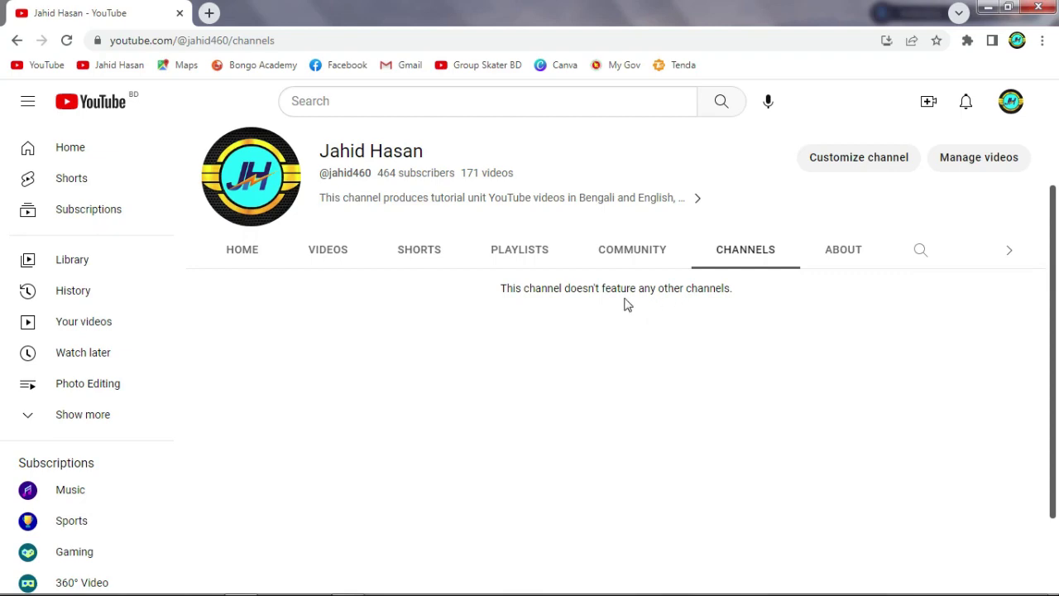
scroll(563, 322, down, 1)
scroll(397, 322, up, 3)
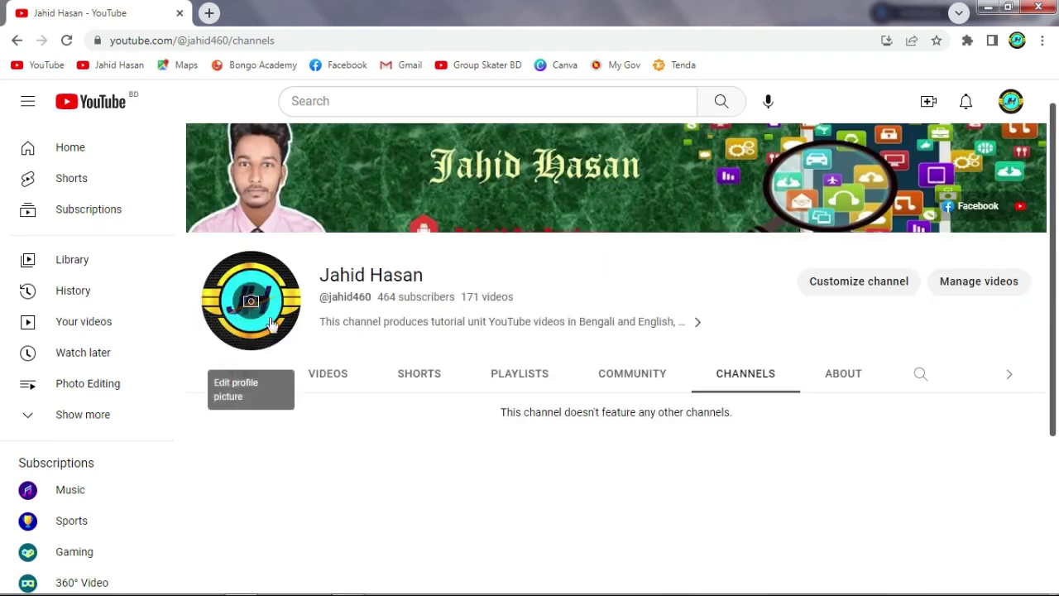
Return to the channel's Home section, pause the trailer and review the video and playlist sections shown there.
click(237, 373)
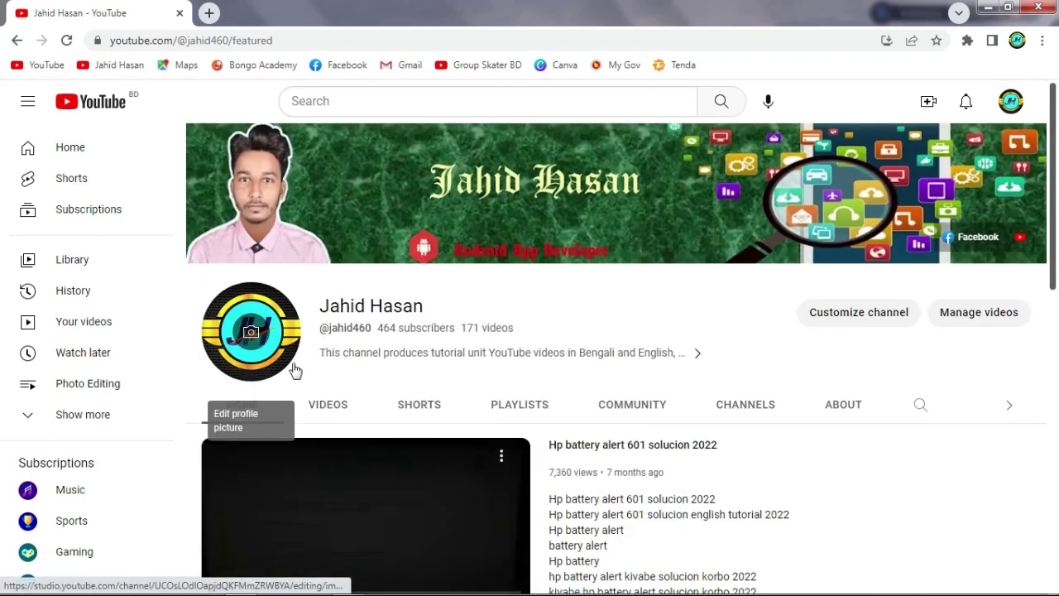
scroll(296, 371, down, 2)
click(225, 458)
scroll(256, 439, down, 5)
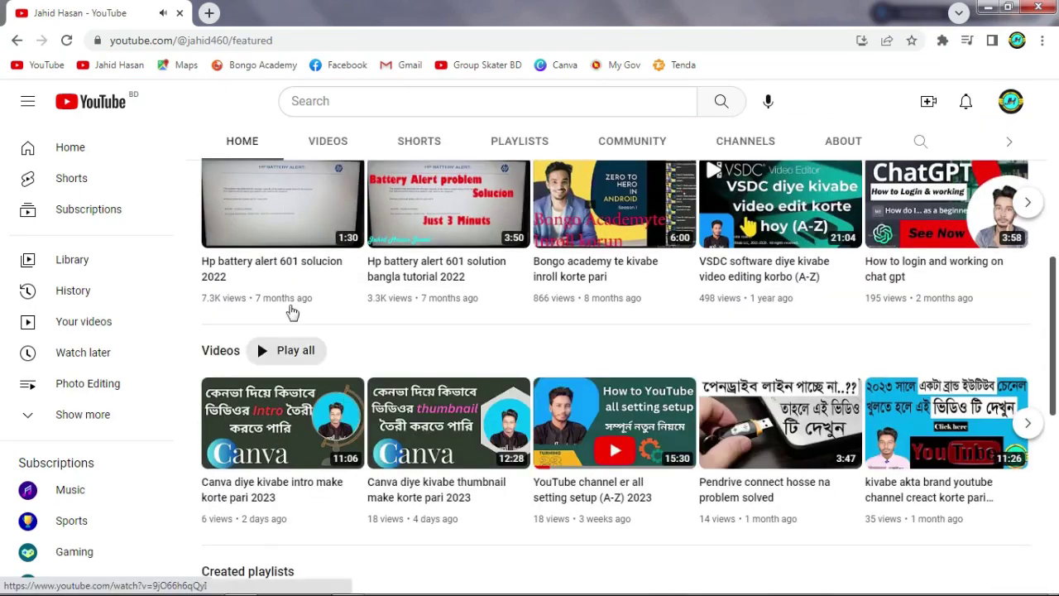
scroll(185, 324, up, 2)
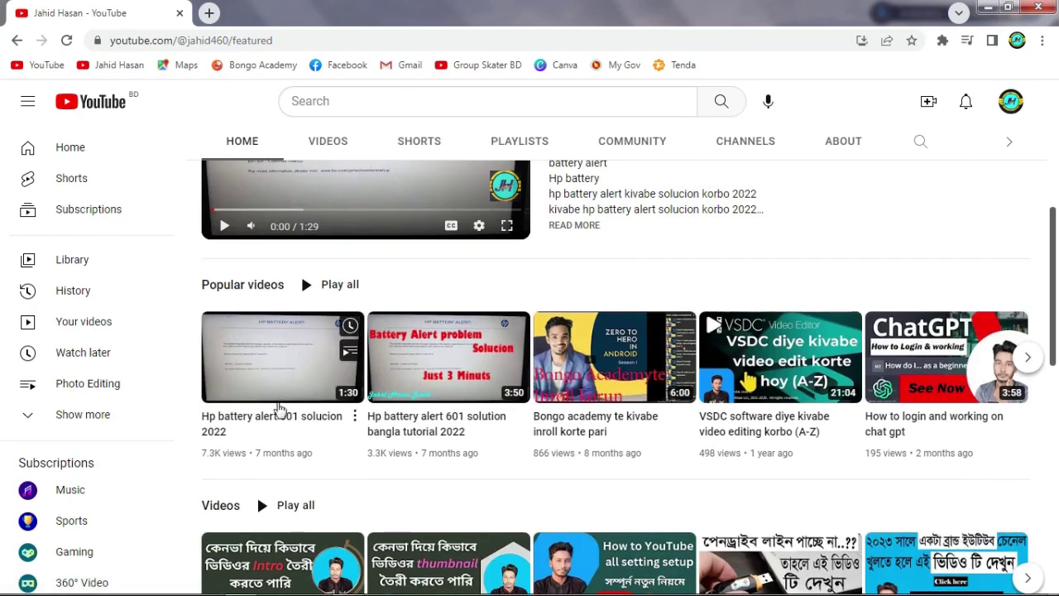
scroll(279, 409, down, 2)
scroll(278, 412, down, 2)
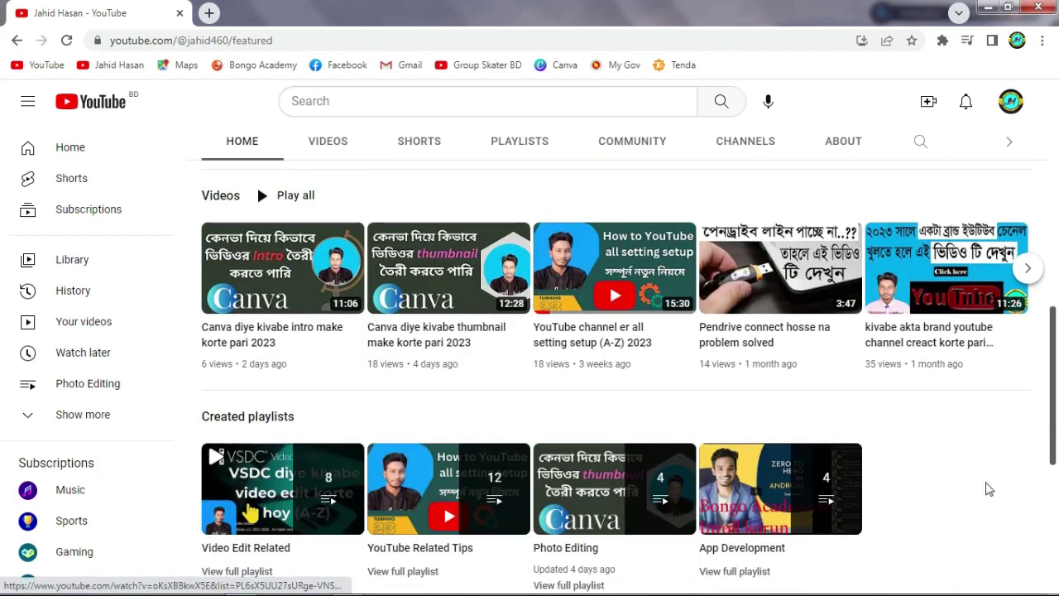
scroll(860, 515, down, 1)
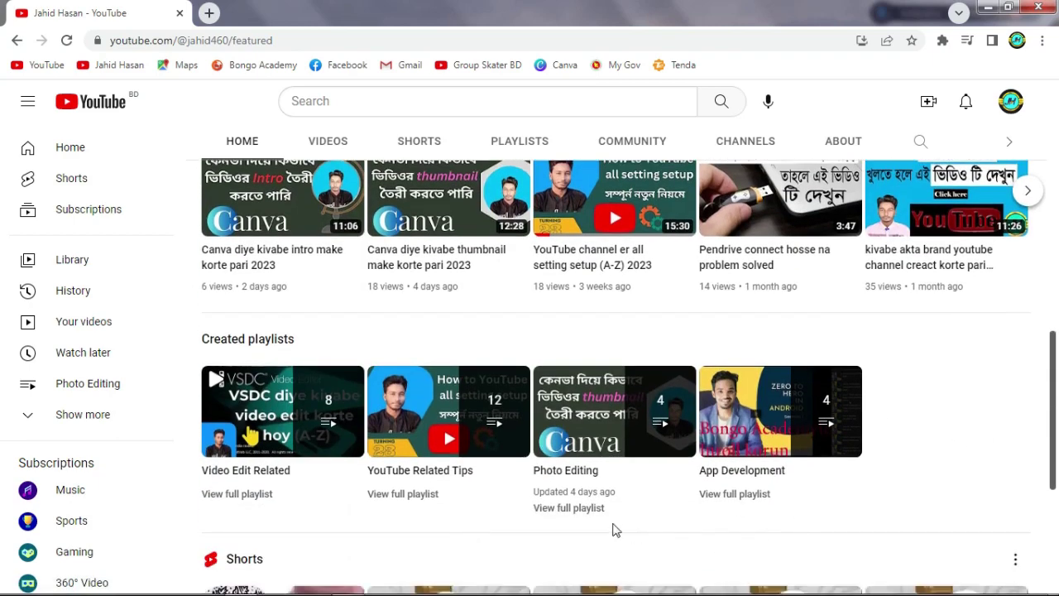
scroll(790, 405, up, 6)
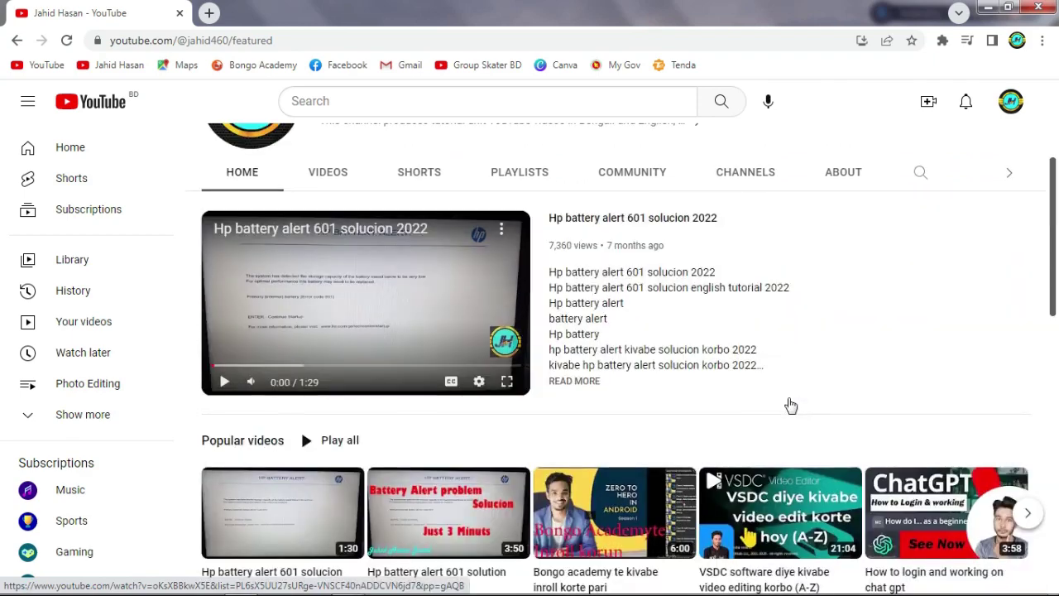
scroll(791, 406, up, 3)
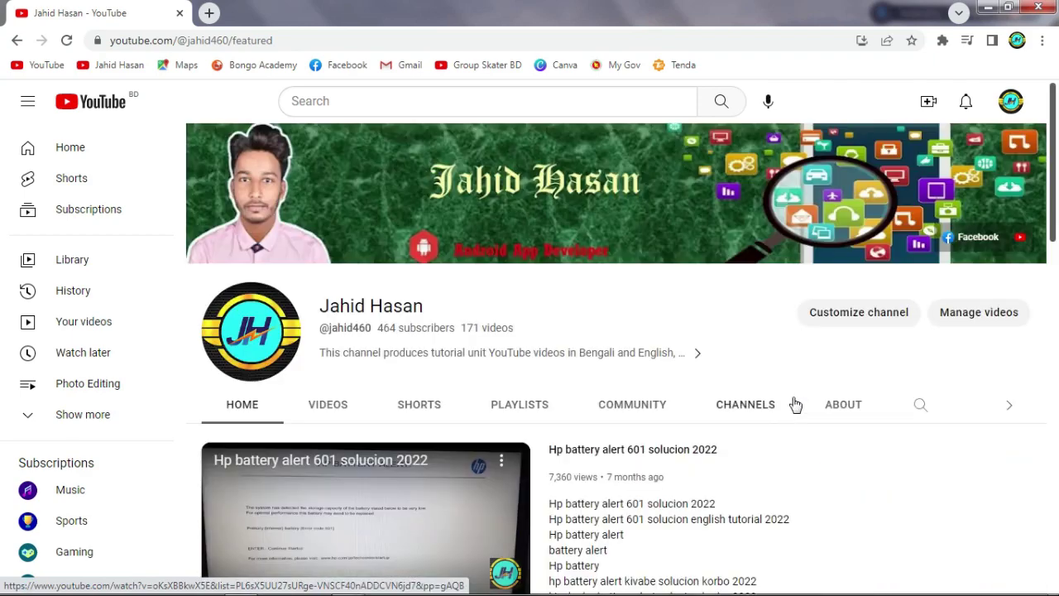
Open the channel customization page in YouTube Studio and review its Layout settings.
click(873, 323)
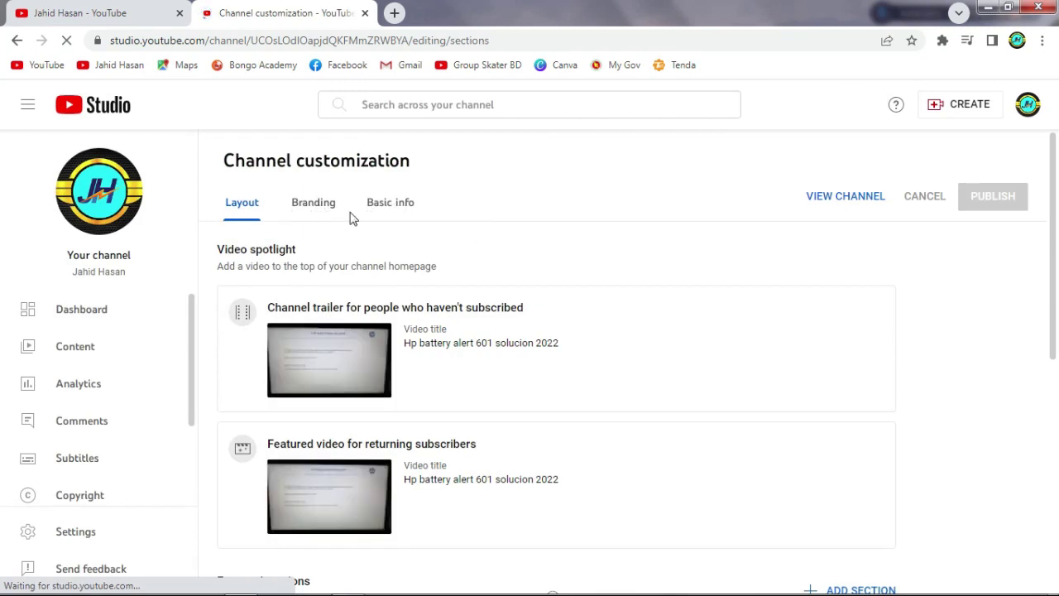
scroll(385, 208, down, 4)
scroll(385, 209, down, 2)
scroll(724, 440, up, 5)
scroll(723, 439, down, 4)
scroll(724, 440, up, 5)
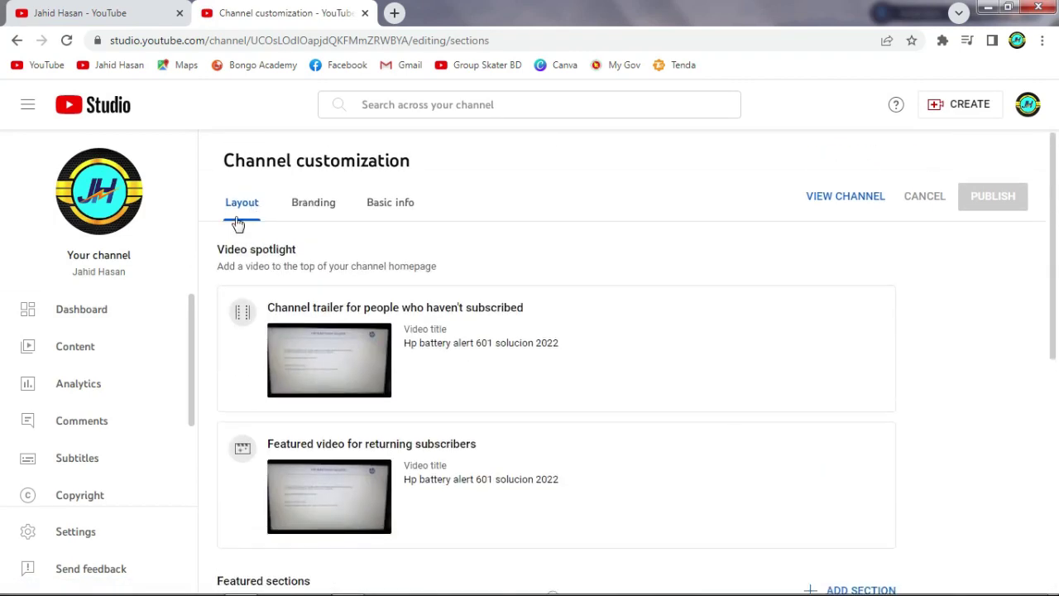
Add a Featured channels section to the homepage layout and title it "My Other Channel".
scroll(281, 225, down, 4)
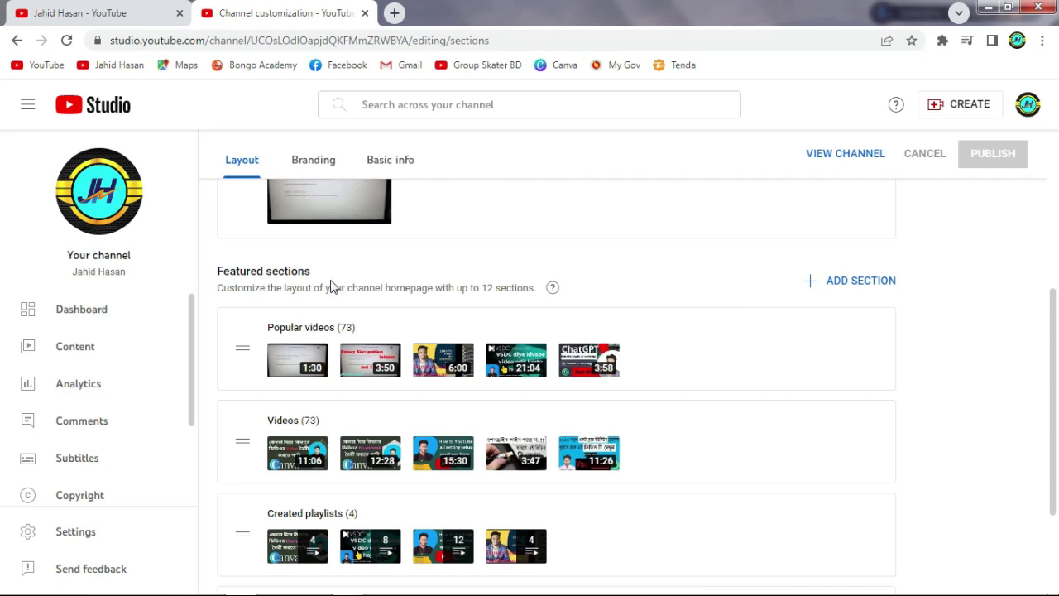
click(869, 283)
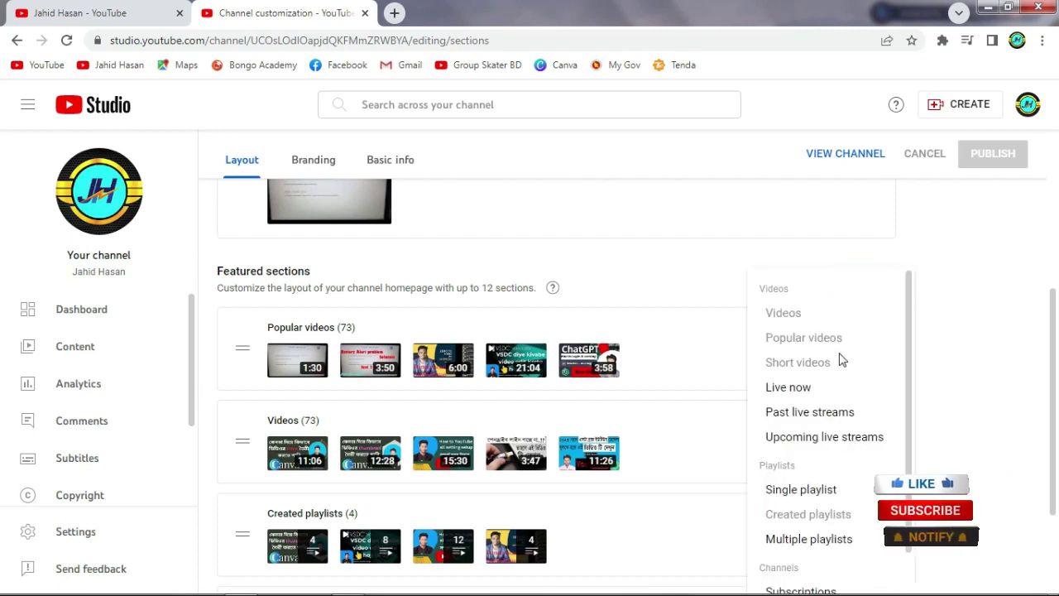
scroll(842, 361, down, 2)
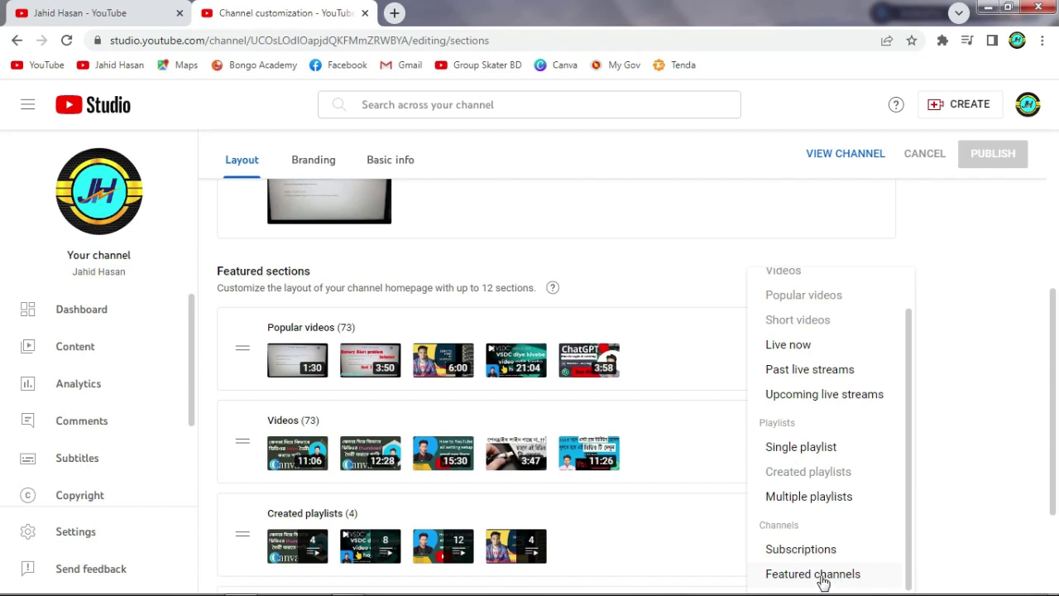
click(819, 577)
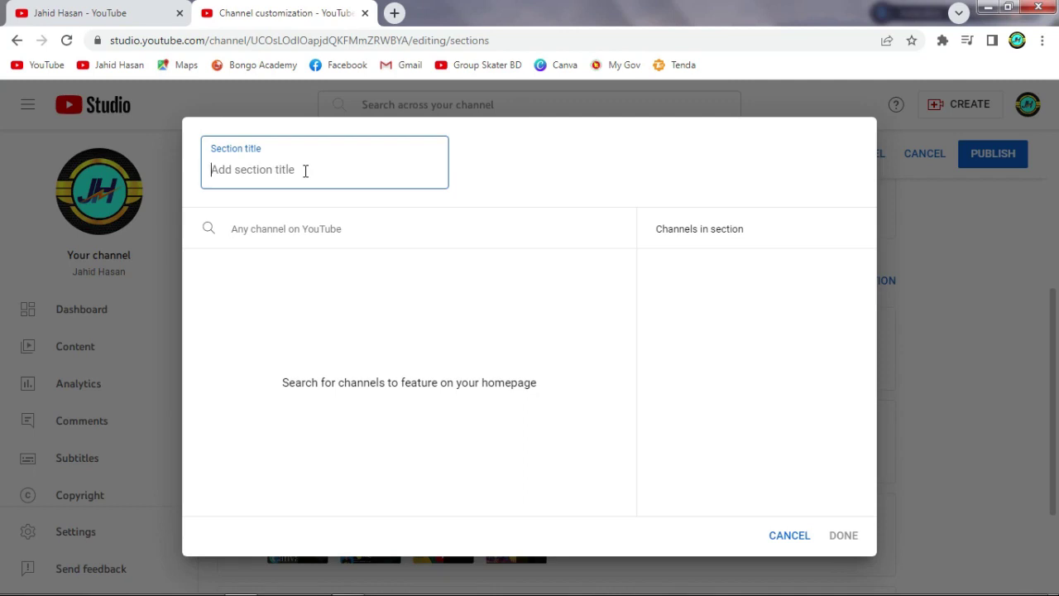
text(My Other Channel)
Copy the Islami TV BD channel's URL from its saved shortcut on a new browser tab, leaving the shortcut unedited.
click(326, 229)
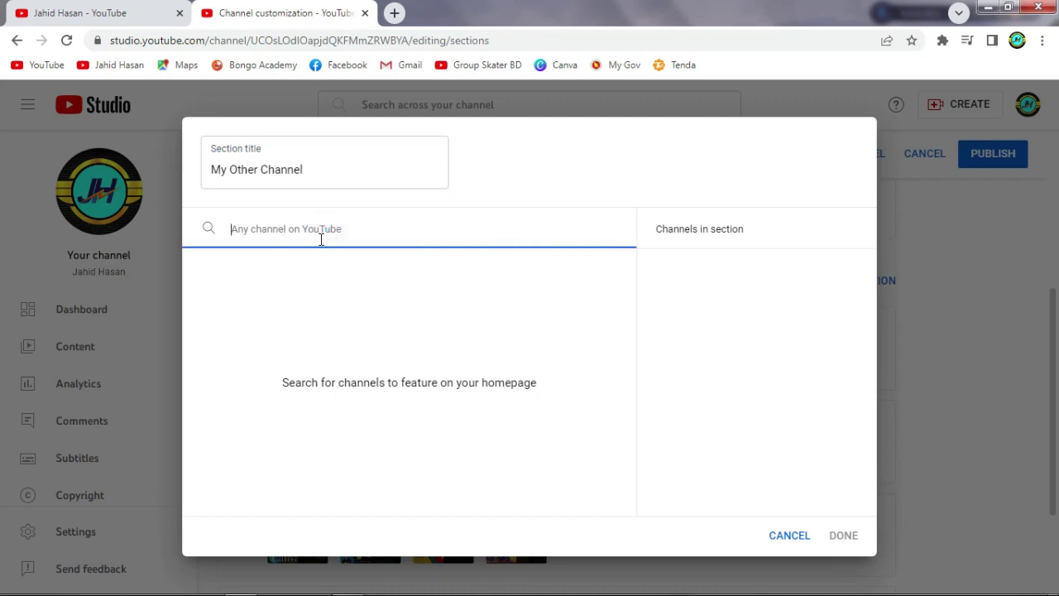
click(379, 226)
click(364, 231)
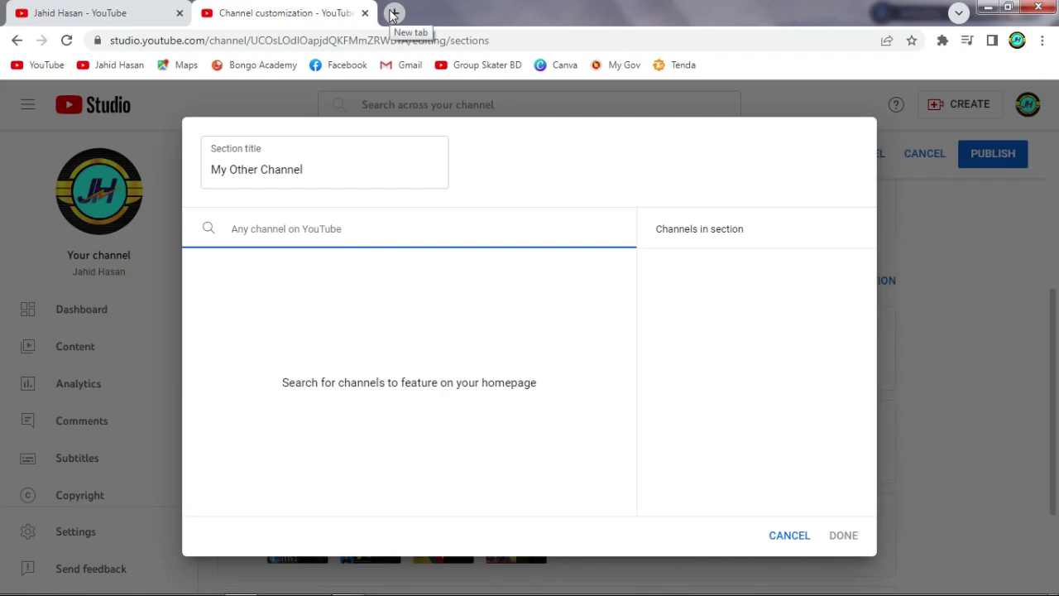
click(393, 13)
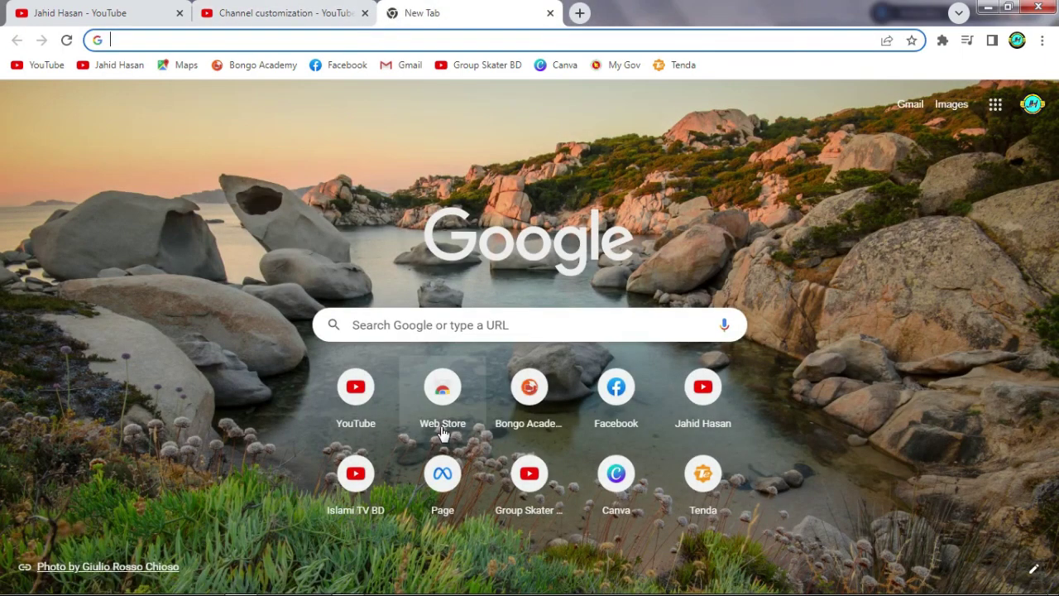
click(390, 462)
click(359, 465)
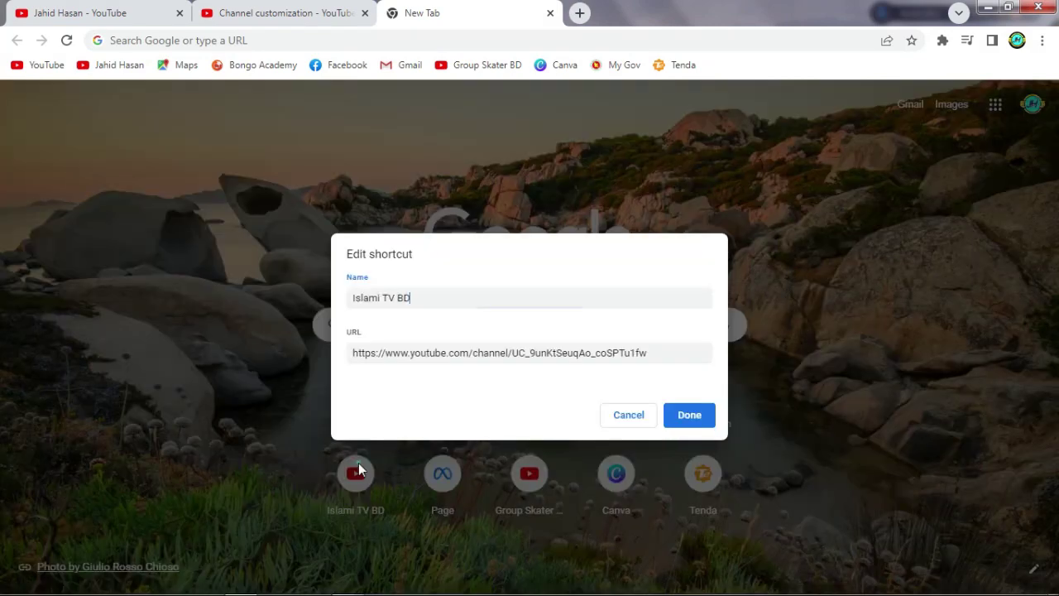
double_click(570, 354)
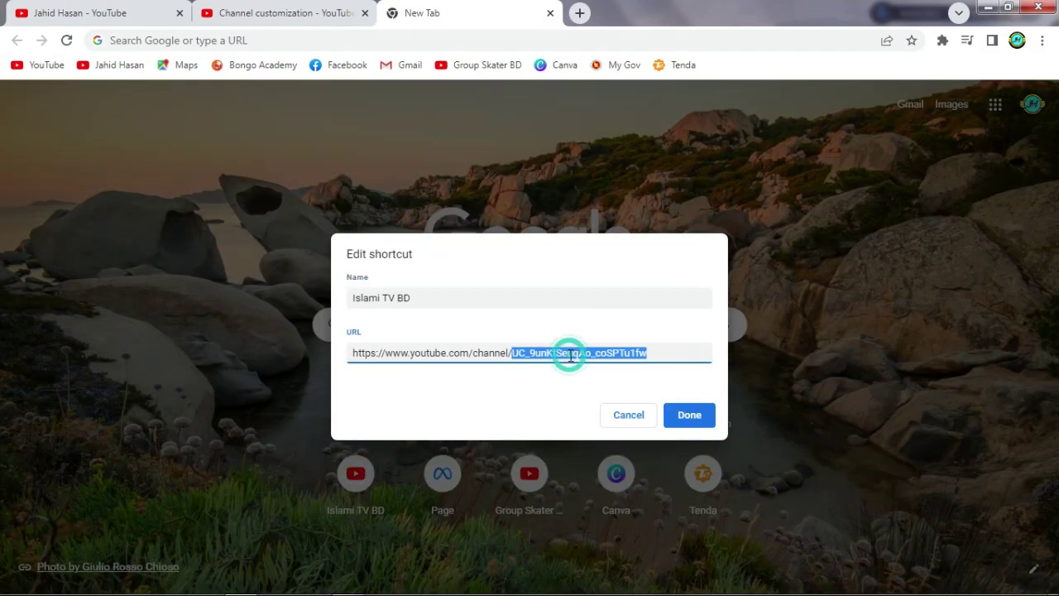
click(665, 352)
click(493, 352)
triple_click(493, 352)
key(ctrl+c)
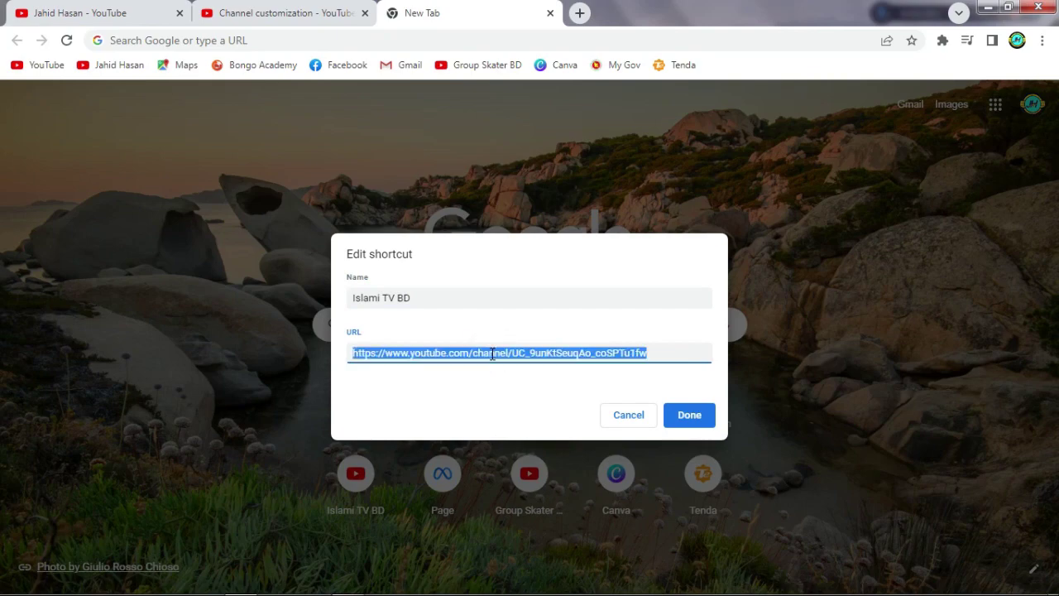
click(610, 415)
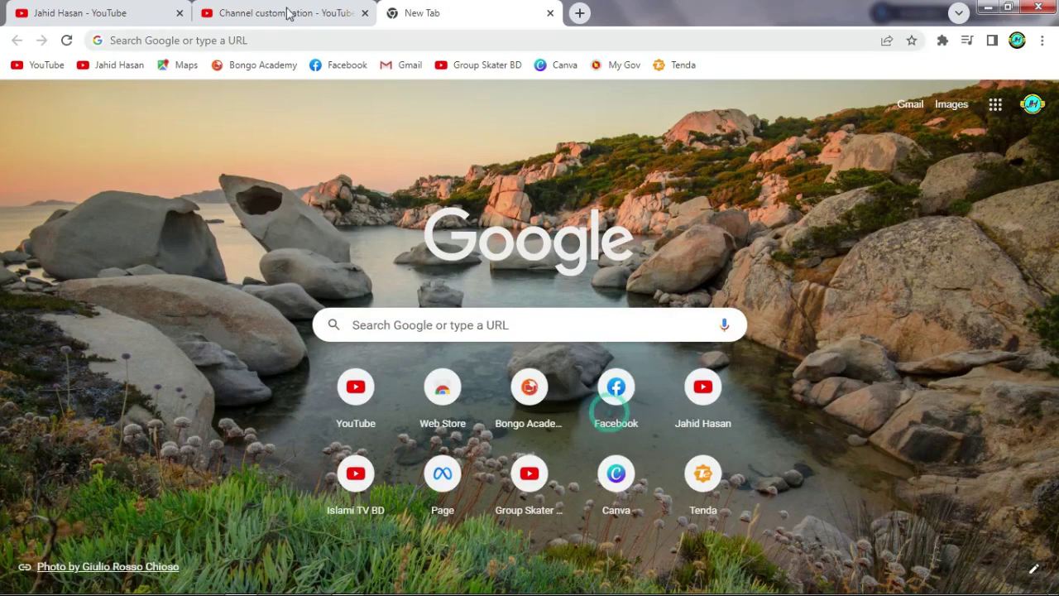
Find Islami TV BD by its copied channel URL, add it to the My Other Channel section and finish the section.
click(289, 12)
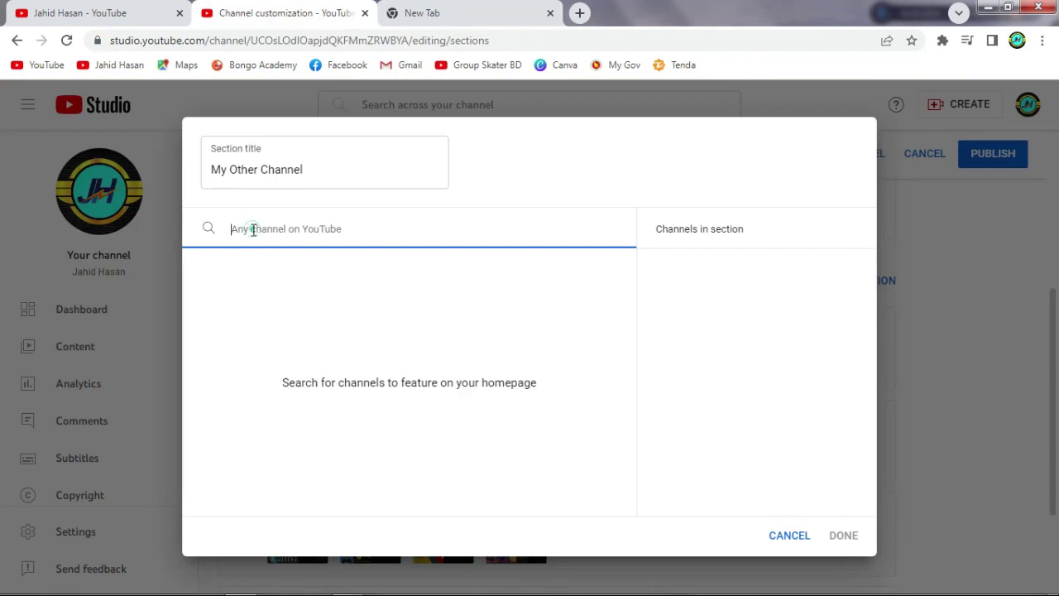
key(ctrl+v)
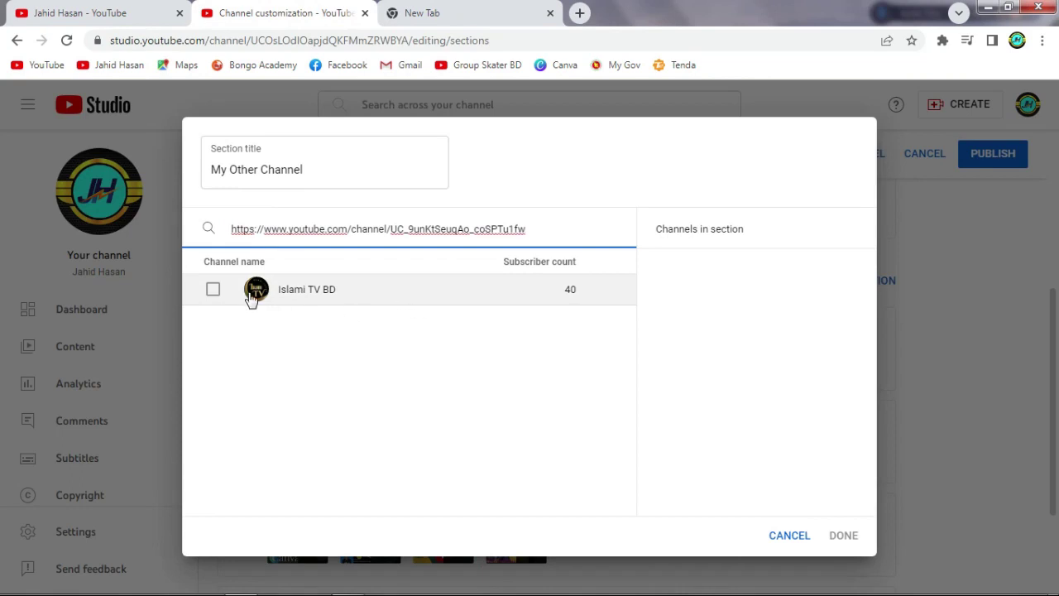
click(213, 291)
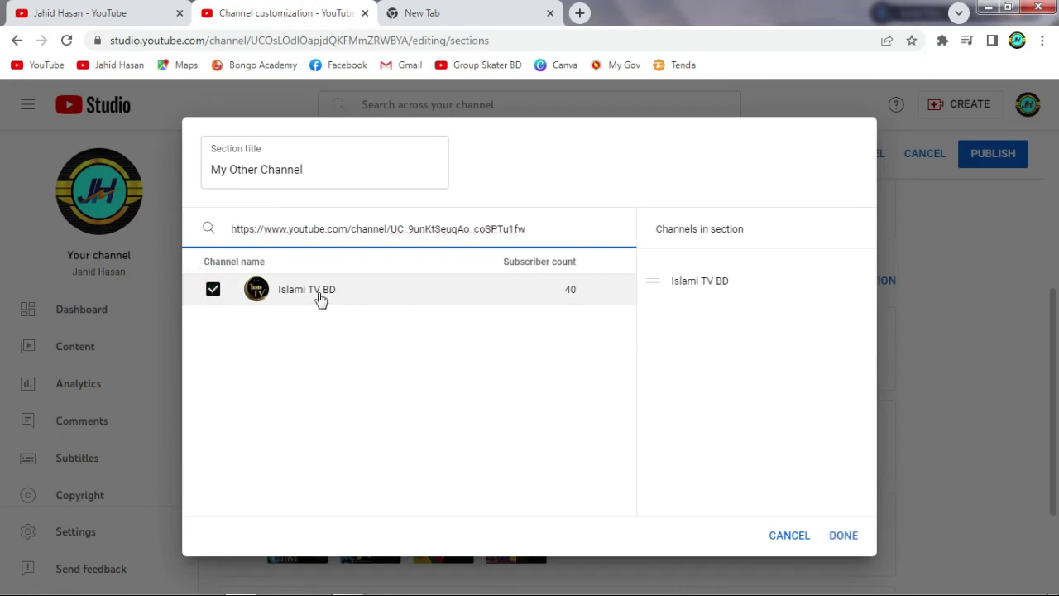
click(843, 536)
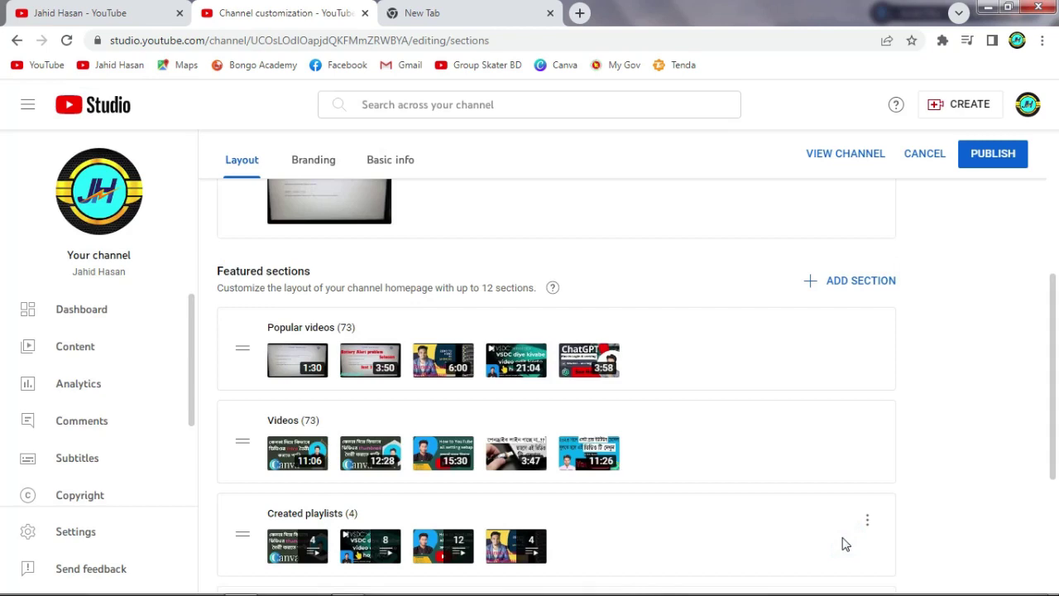
Review the My Other Channel section in the homepage layout and look at the options available for it.
scroll(808, 478, down, 3)
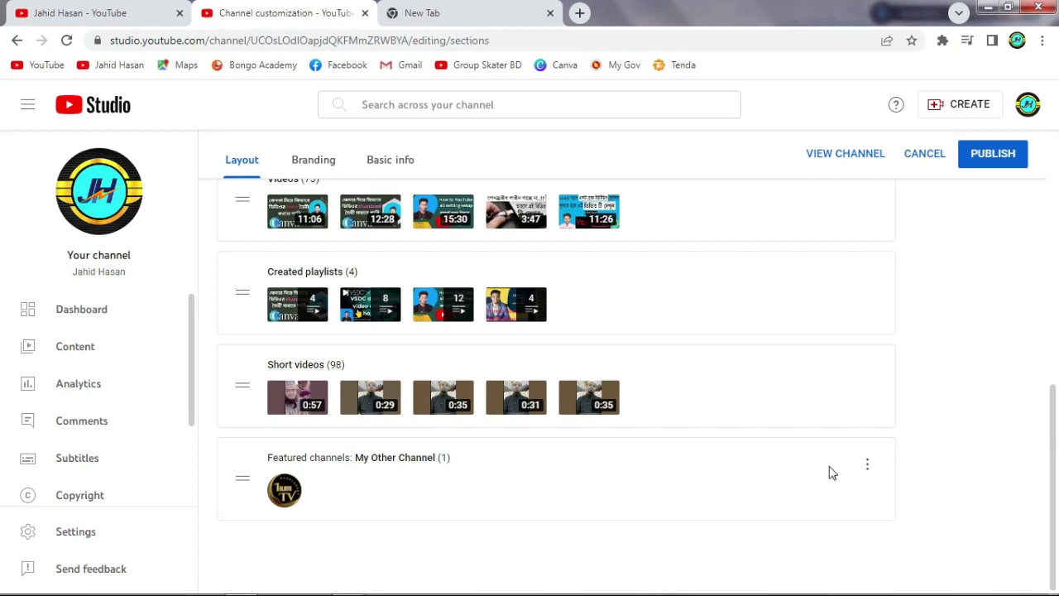
scroll(832, 472, up, 1)
scroll(832, 472, down, 1)
click(865, 468)
click(785, 485)
scroll(953, 385, up, 5)
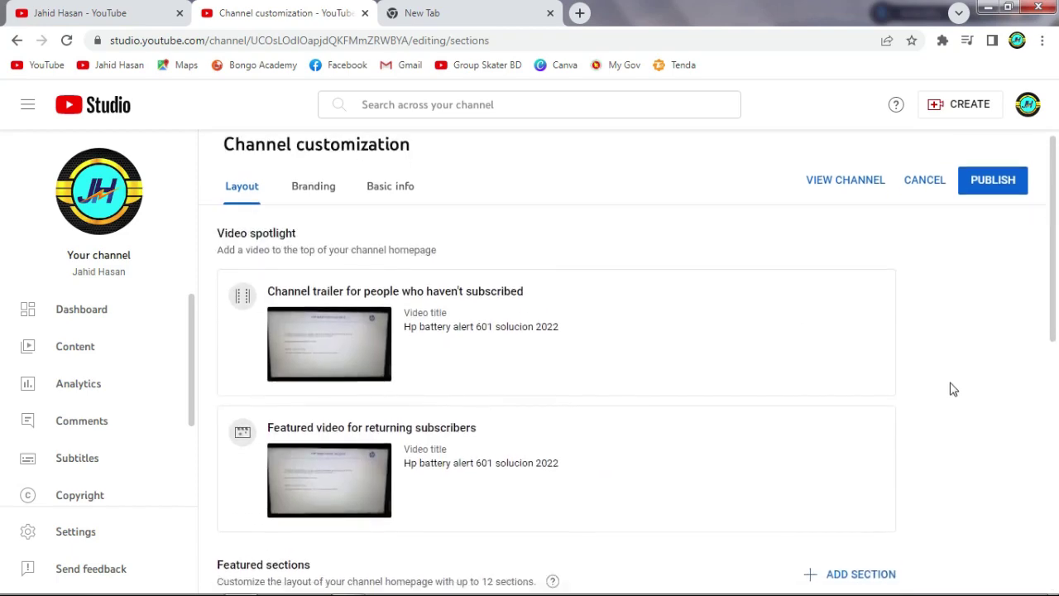
scroll(933, 407, down, 5)
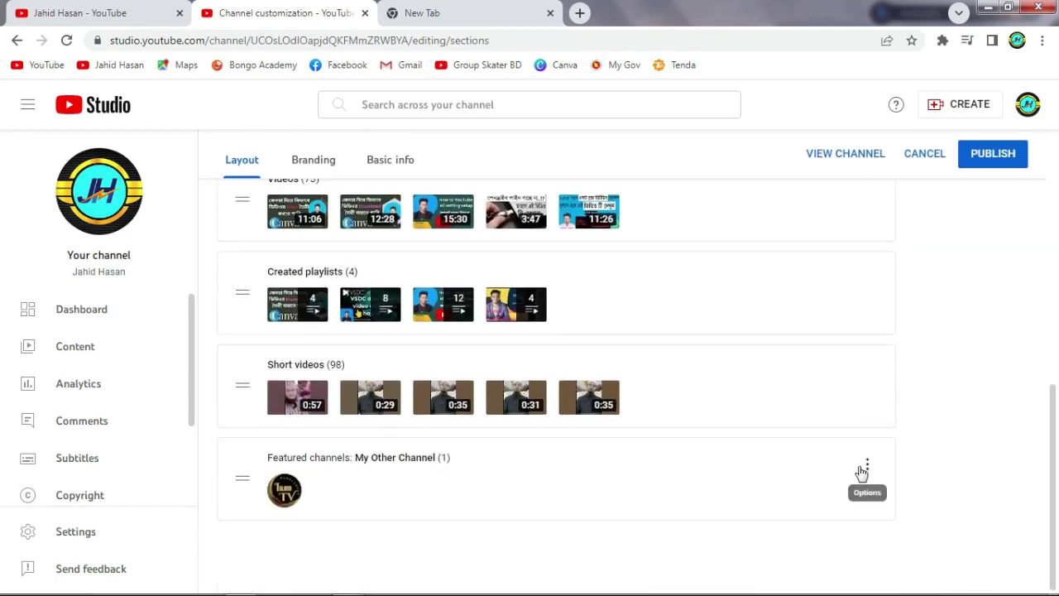
click(867, 465)
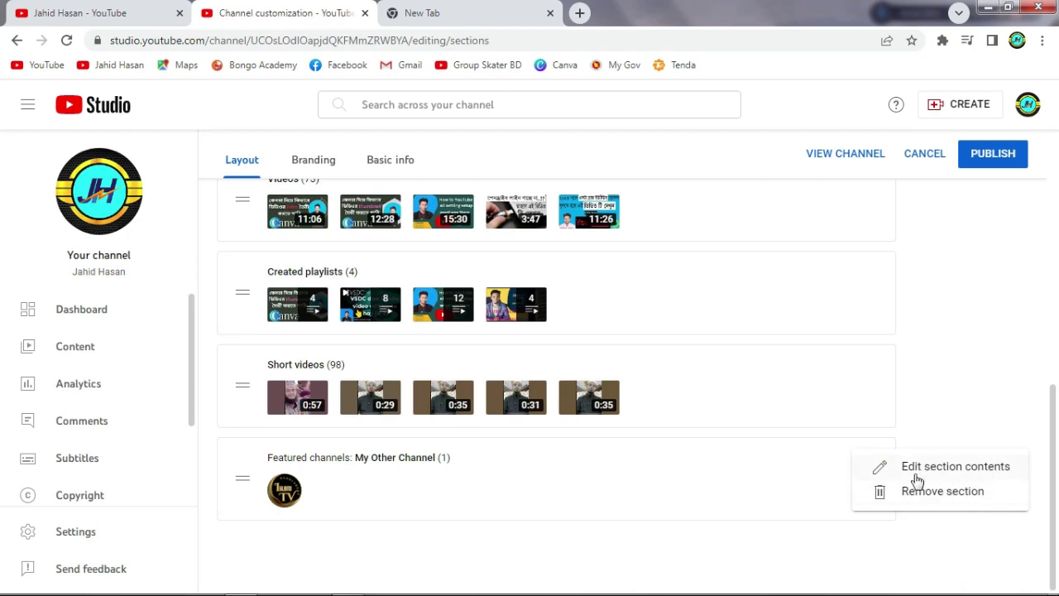
click(768, 495)
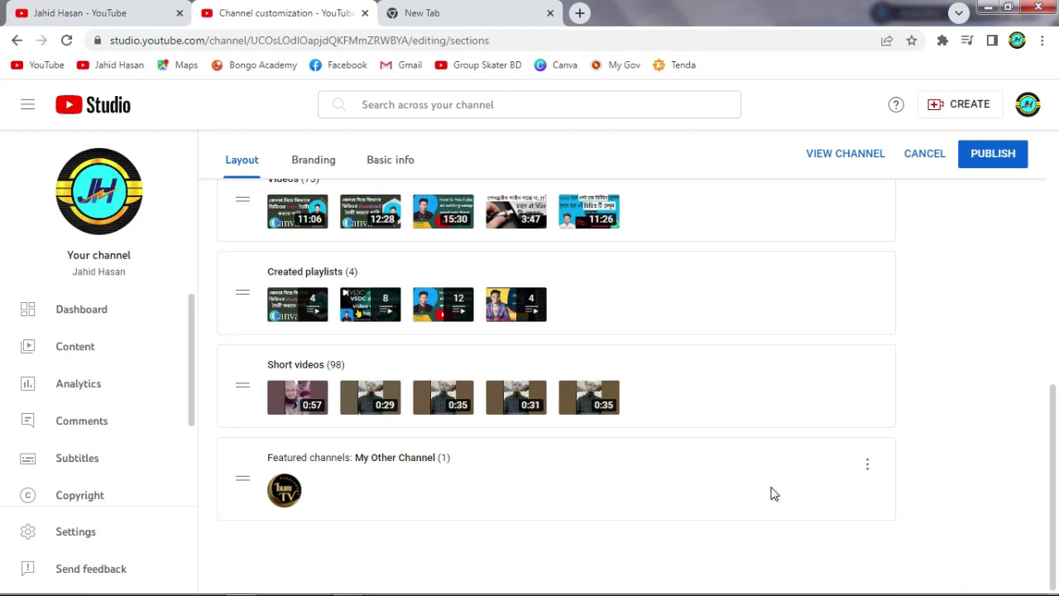
Publish the layout changes and return to the channel's public page.
click(991, 159)
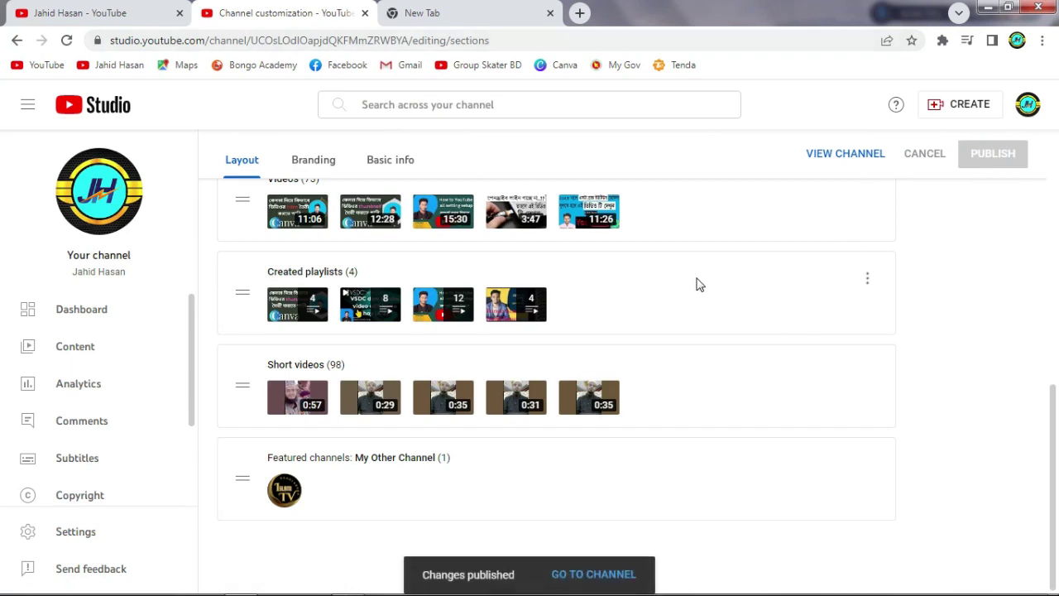
scroll(698, 285, up, 7)
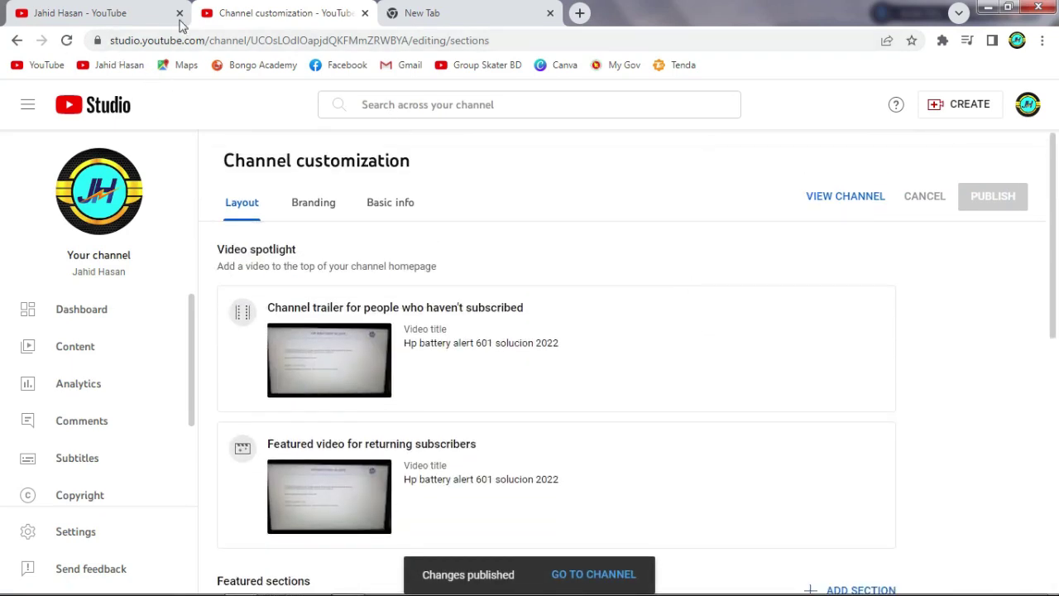
click(365, 14)
click(116, 15)
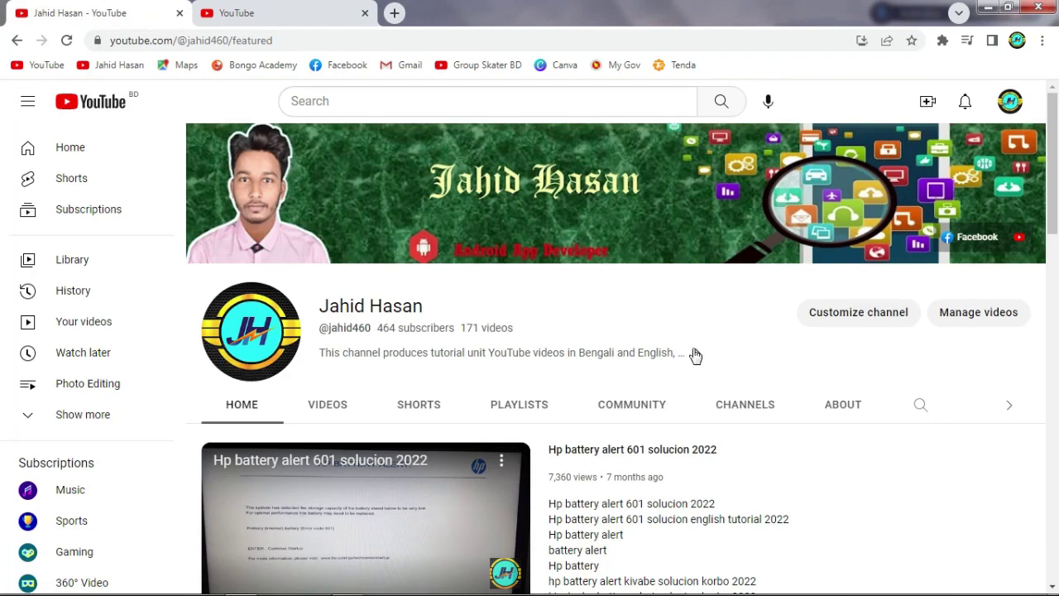
Check the channel's Home page for the My Other Channel featured section.
scroll(608, 372, down, 3)
scroll(608, 371, down, 12)
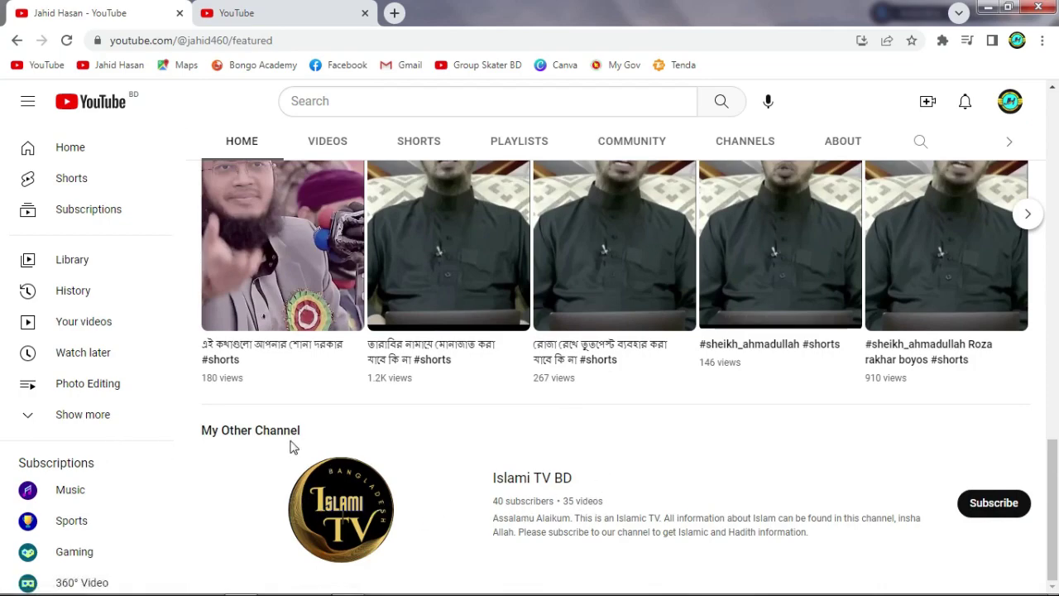
scroll(290, 443, up, 10)
scroll(288, 437, up, 4)
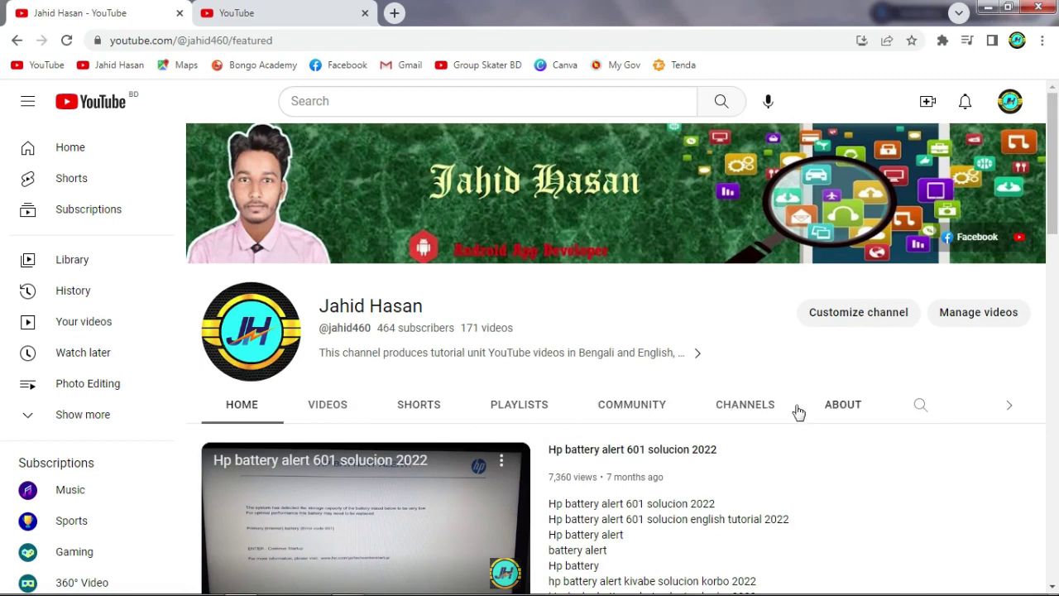
Check the featured channel in the channel's Channels section, also viewing the created playlists in between.
click(750, 409)
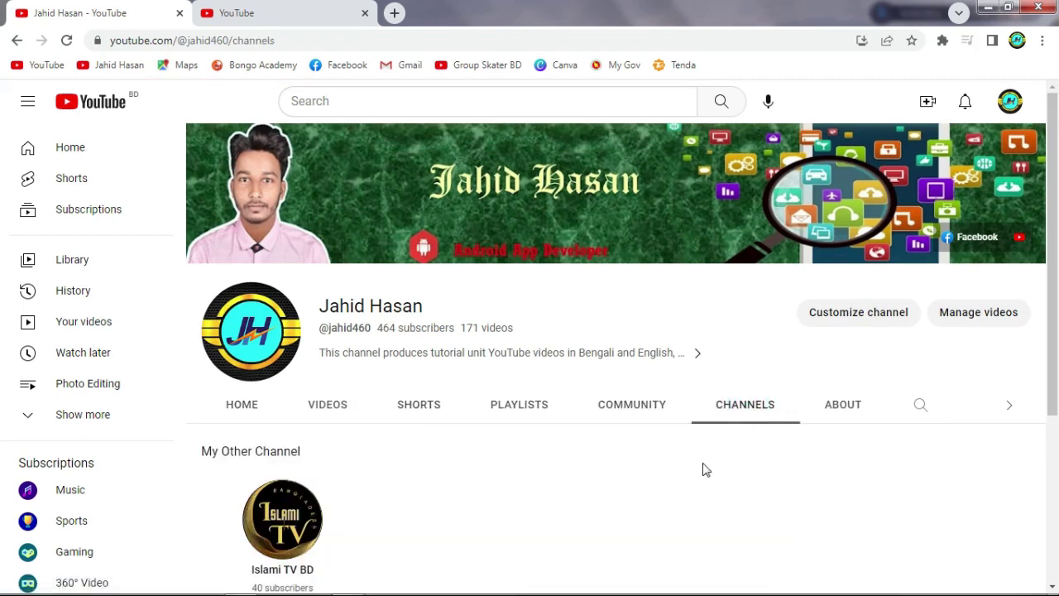
scroll(238, 335, down, 3)
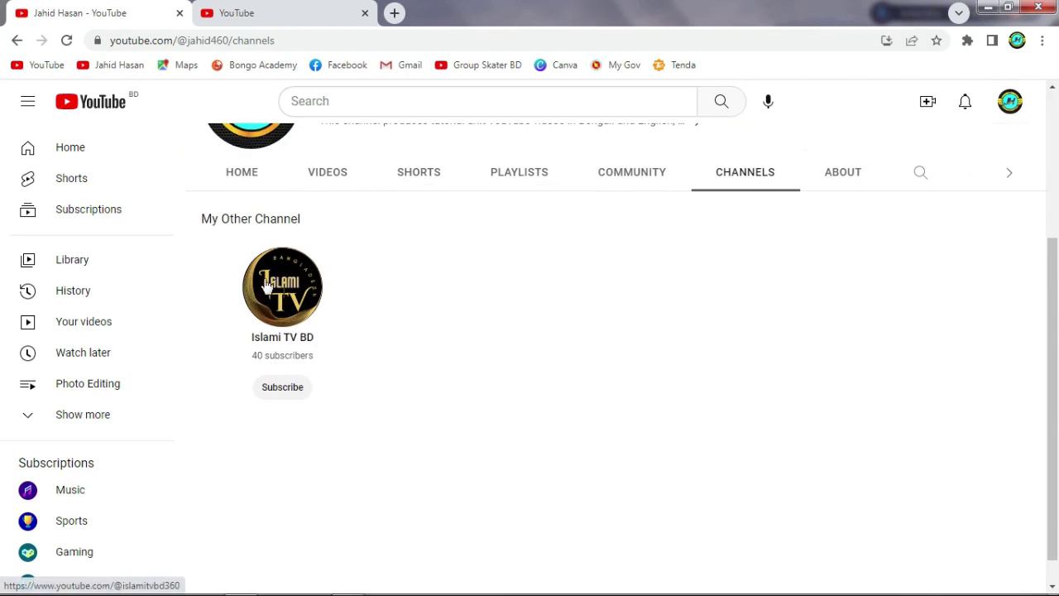
click(517, 178)
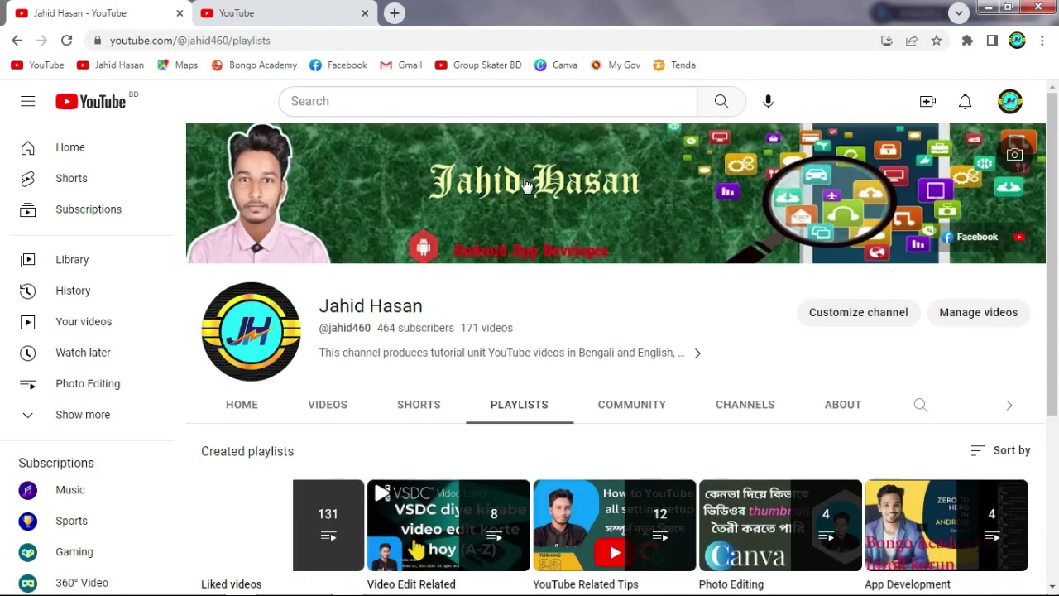
scroll(553, 395, down, 1)
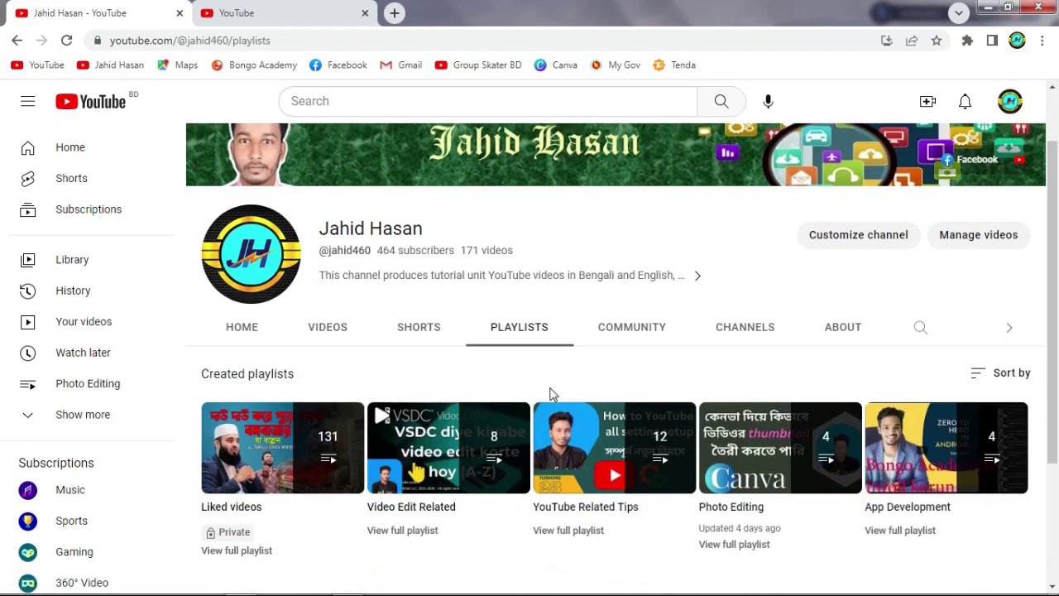
click(747, 328)
scroll(441, 499, down, 2)
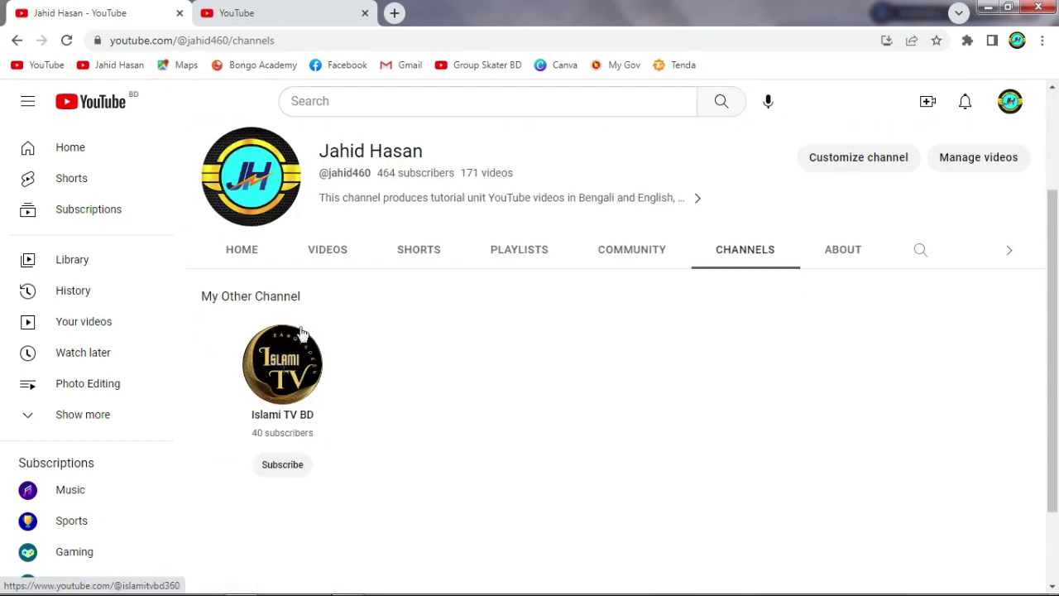